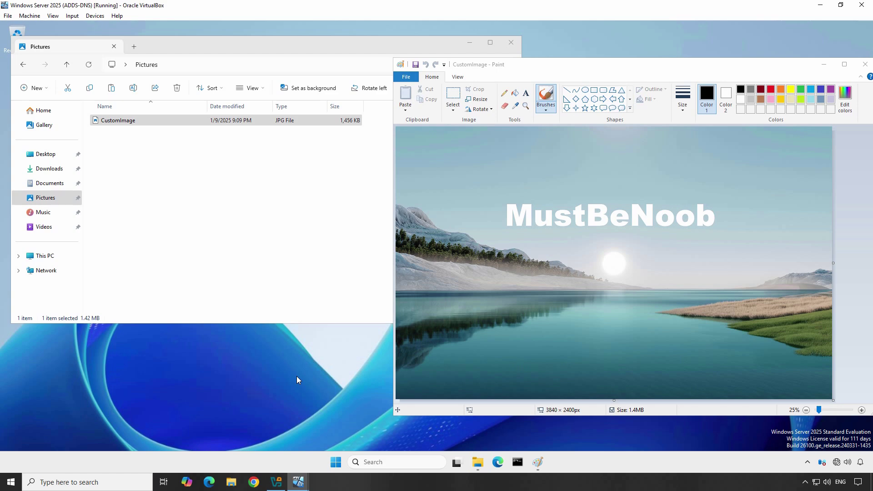
# Create a new folder named Image on Local Disk (C:).
pyautogui.click(42, 255)
pyautogui.doubleClick(150, 132)
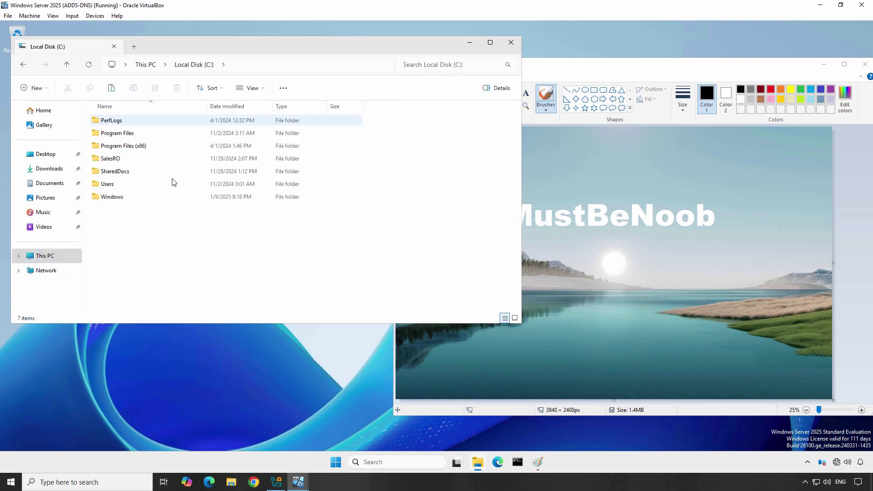
pyautogui.rightClick(139, 233)
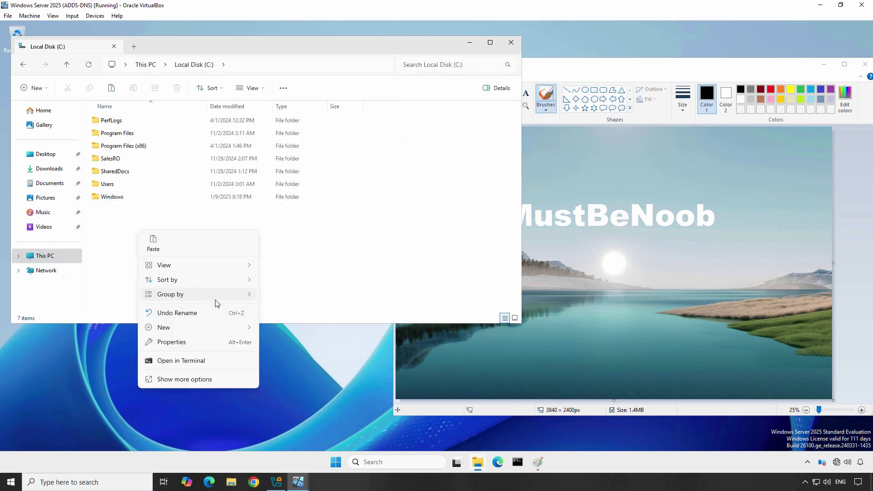
pyautogui.moveTo(228, 328)
pyautogui.click(279, 330)
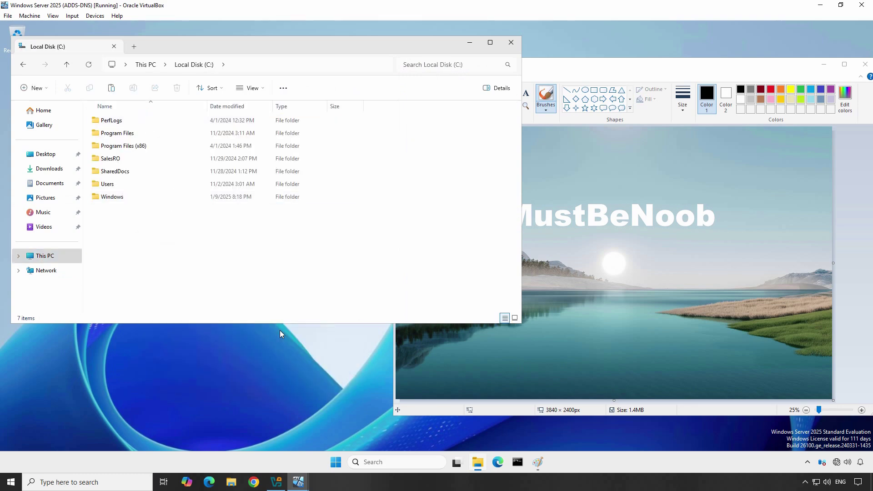
pyautogui.write('Image')
pyautogui.press('Return')
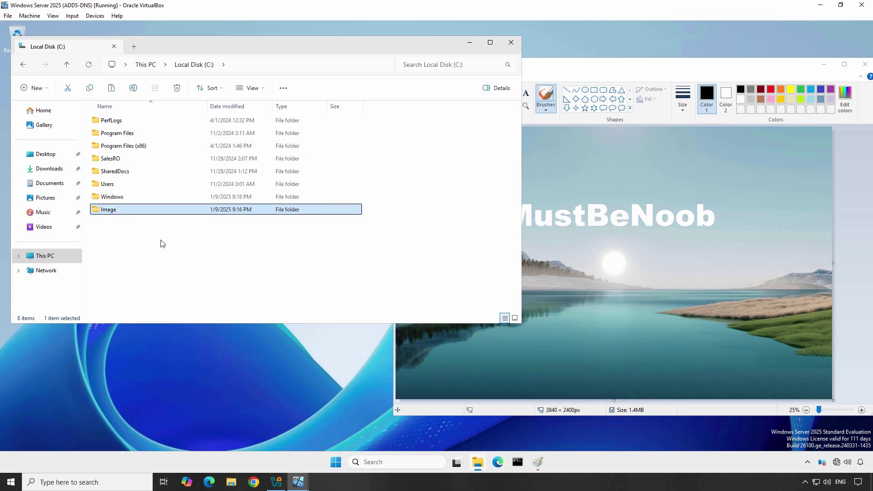
# Copy the CustomImage picture from Pictures into C:\Image.
pyautogui.click(46, 197)
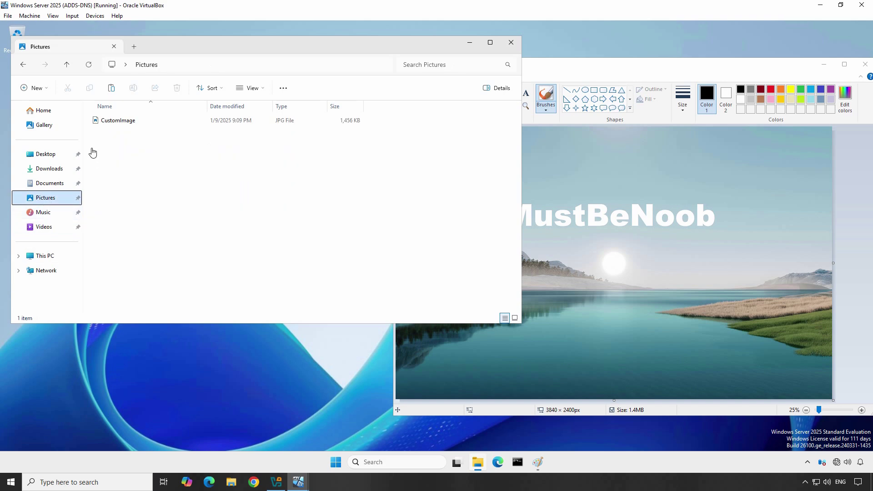
pyautogui.click(117, 122)
pyautogui.rightClick(120, 126)
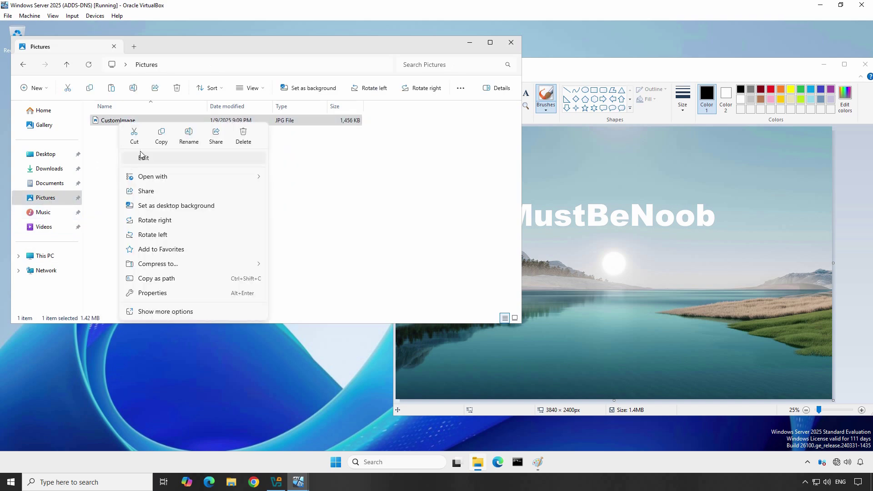
pyautogui.click(161, 136)
pyautogui.click(45, 256)
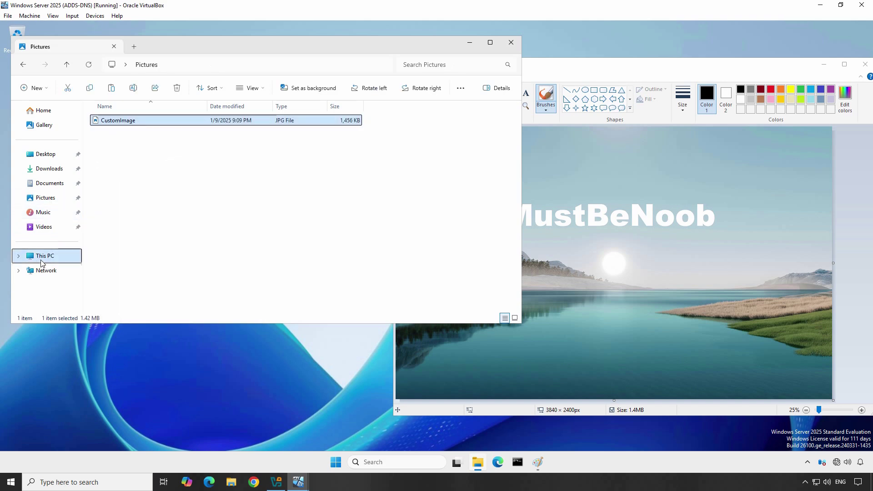
pyautogui.doubleClick(138, 133)
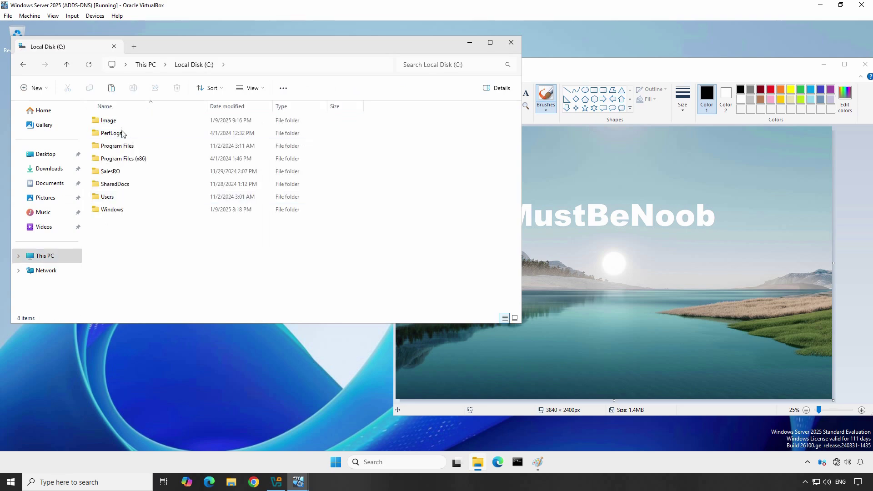
pyautogui.doubleClick(123, 121)
pyautogui.rightClick(151, 156)
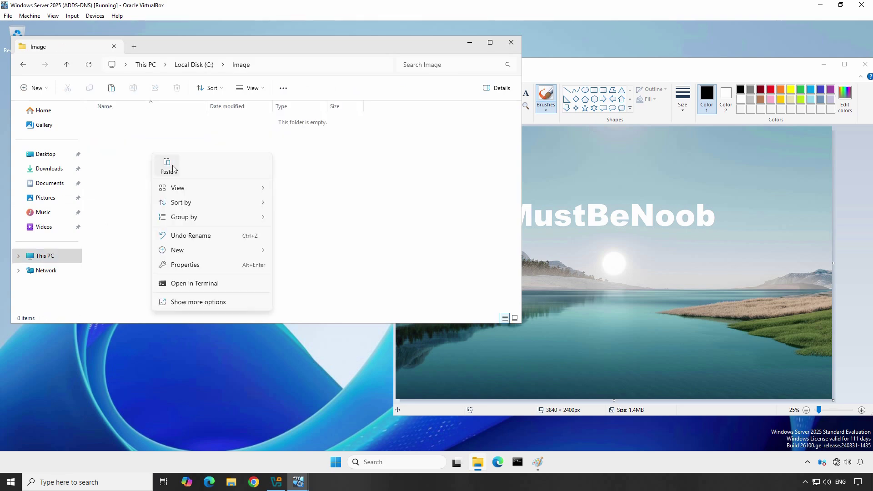
pyautogui.click(167, 166)
pyautogui.click(195, 66)
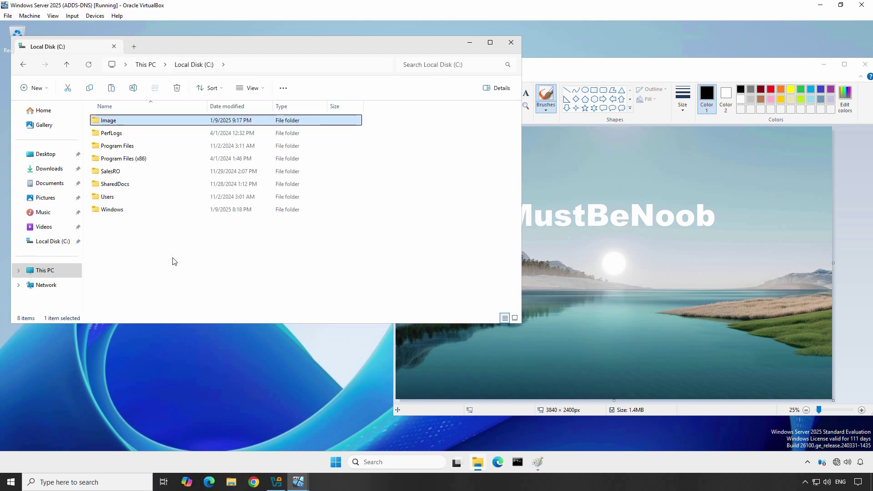
# Tick Share this folder for Image in Advanced Sharing and bring up its Permissions.
pyautogui.rightClick(114, 120)
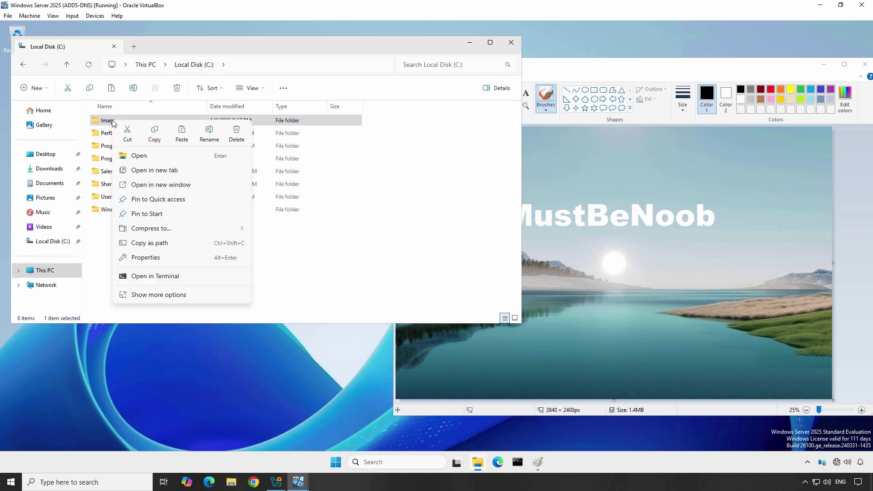
pyautogui.click(143, 257)
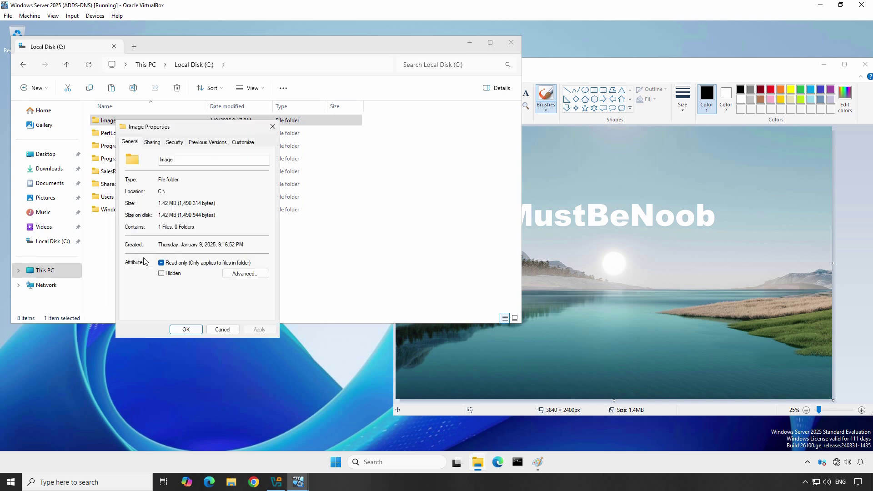
pyautogui.click(153, 143)
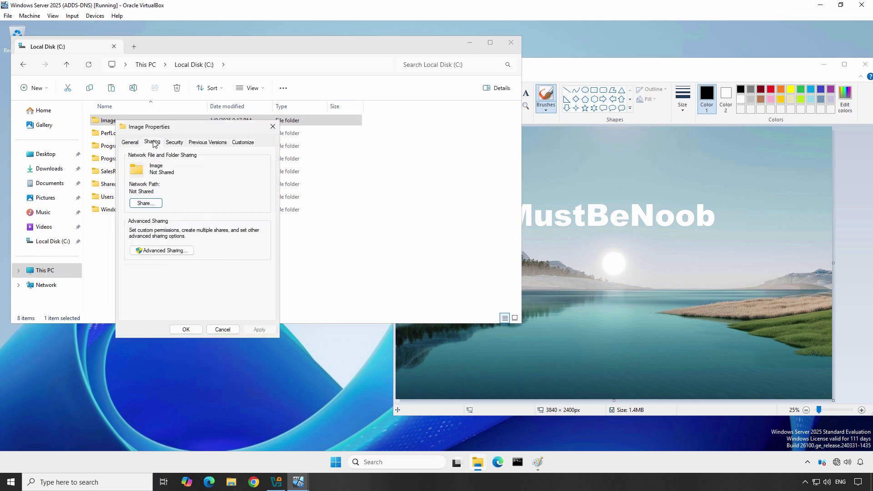
pyautogui.click(162, 252)
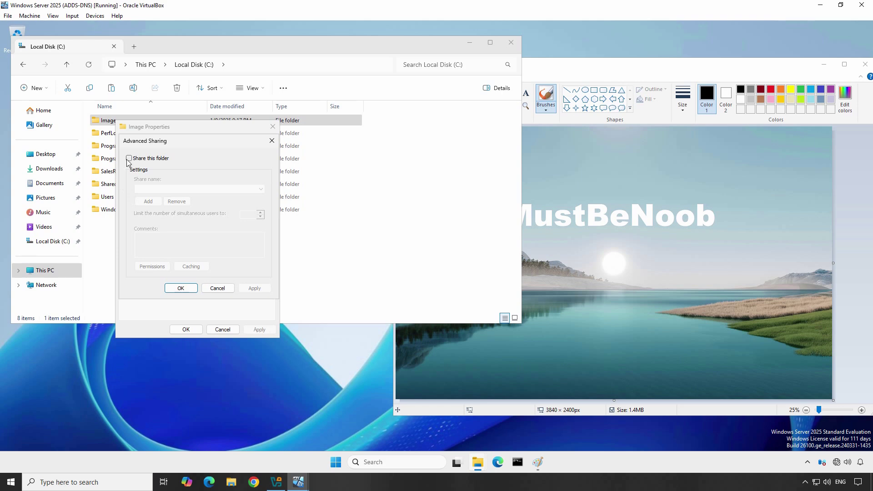
pyautogui.click(129, 158)
pyautogui.click(153, 266)
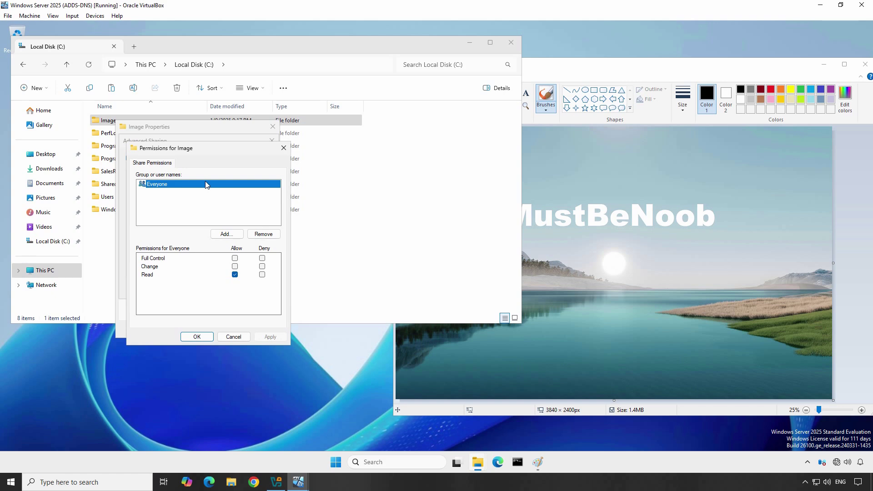
# Replace Everyone with Authenticated Users in the Image share permissions.
pyautogui.click(264, 234)
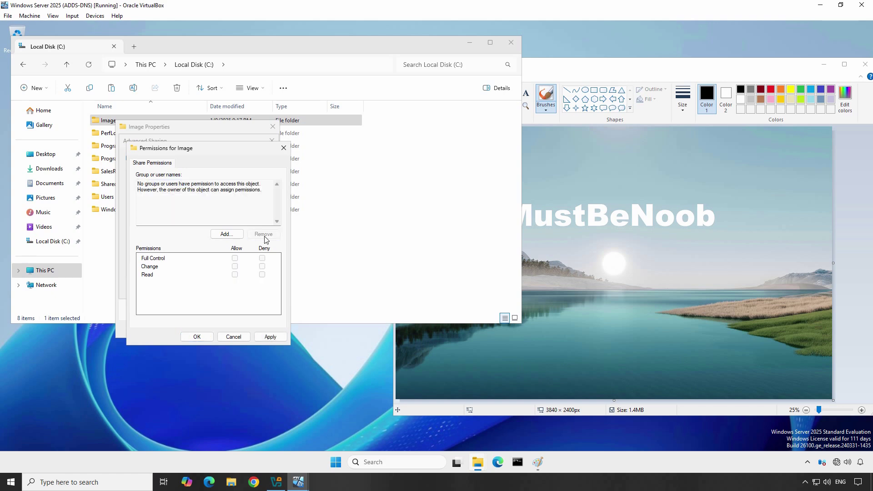
pyautogui.click(226, 234)
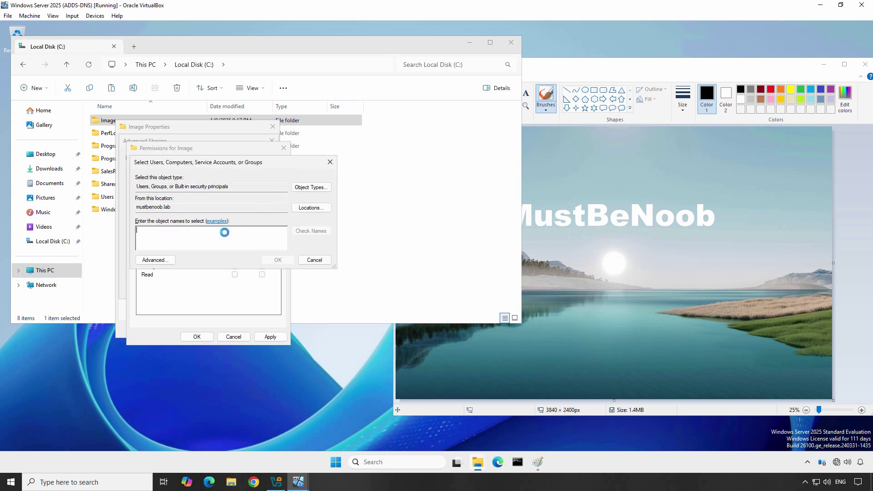
pyautogui.write('authenti')
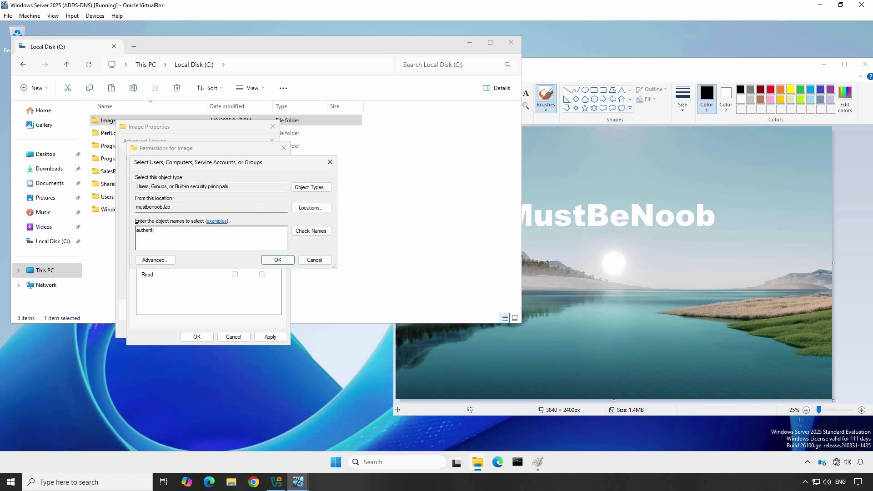
pyautogui.click(316, 231)
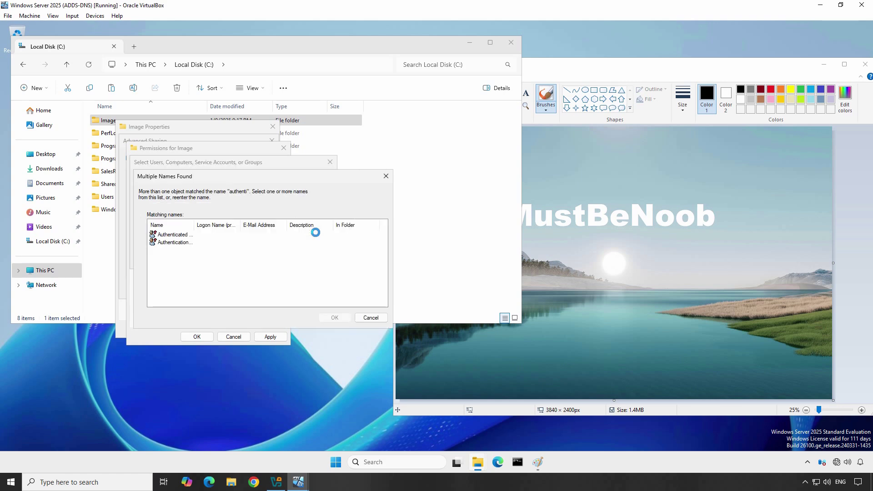
pyautogui.doubleClick(196, 225)
pyautogui.click(196, 235)
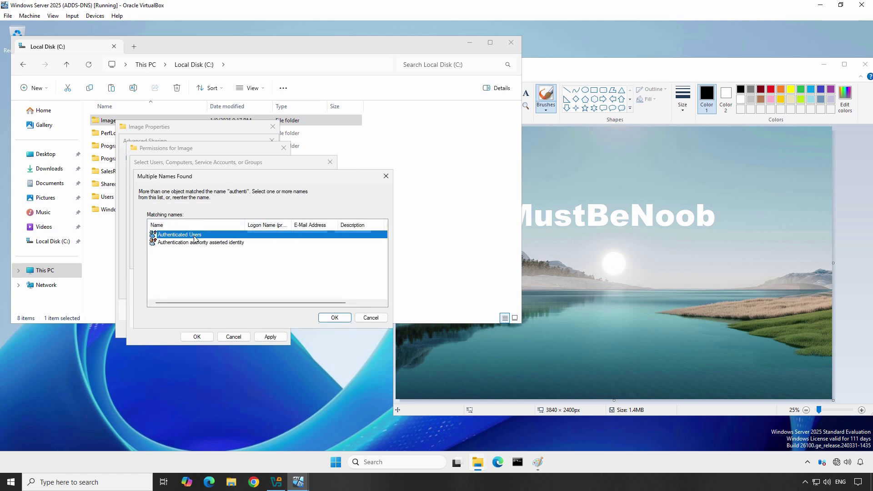
pyautogui.doubleClick(197, 235)
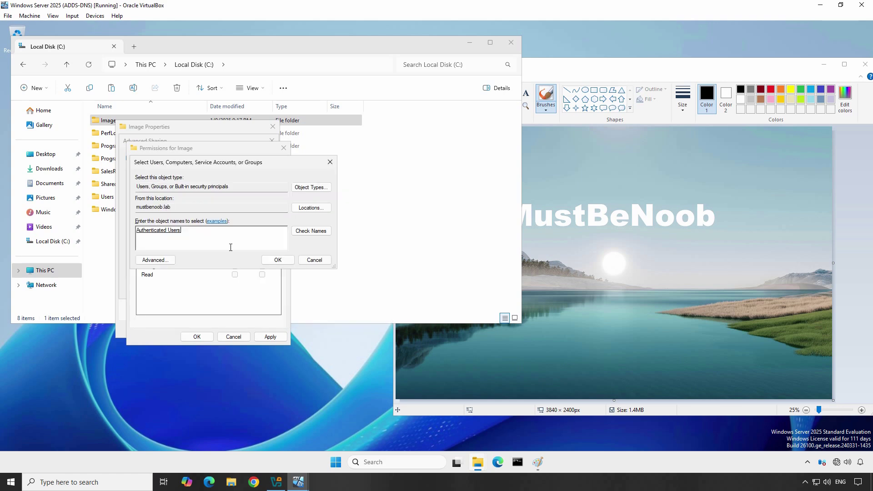
pyautogui.click(278, 260)
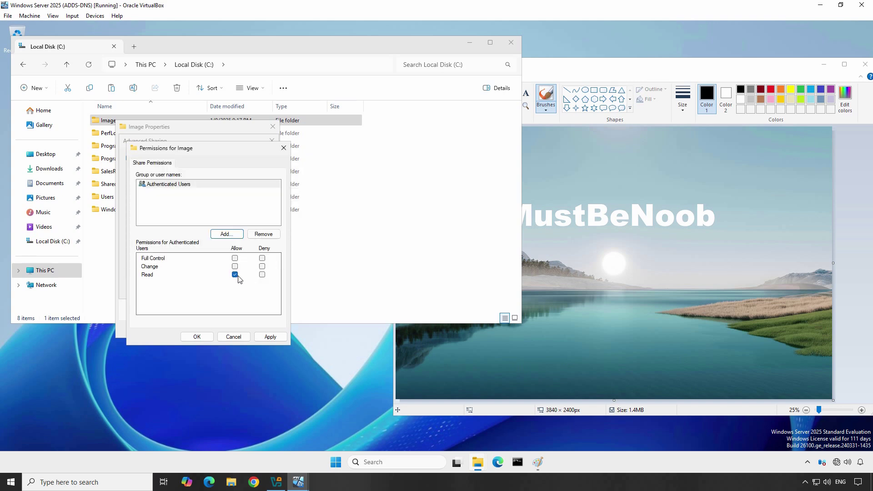
pyautogui.click(198, 339)
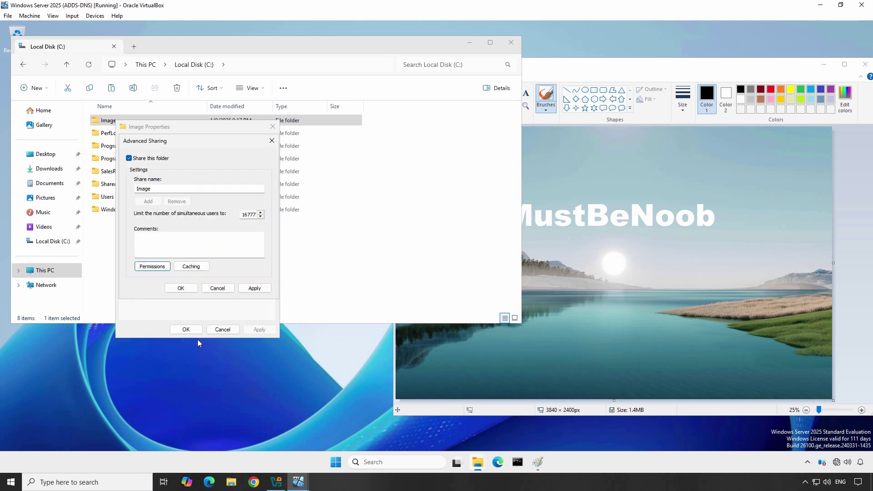
# Confirm the share, copy the network path \\DC01\Image, and close Image's properties.
pyautogui.click(181, 288)
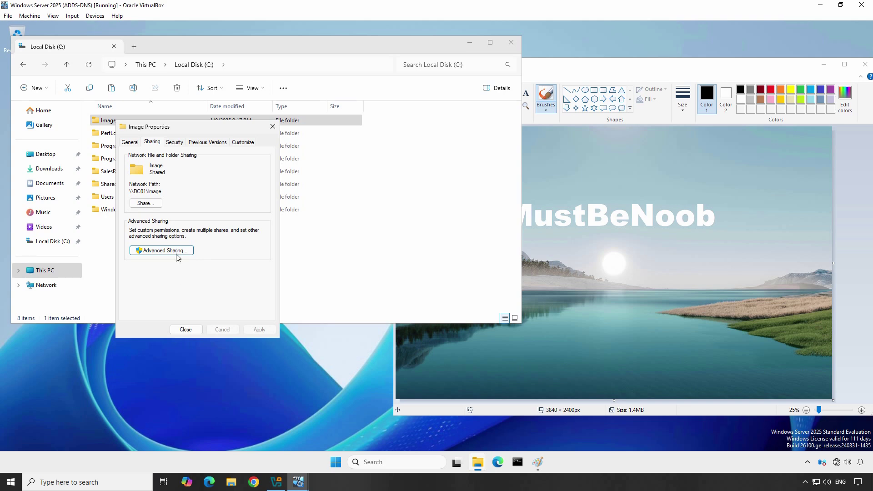
pyautogui.moveTo(168, 191); pyautogui.dragTo(126, 189)
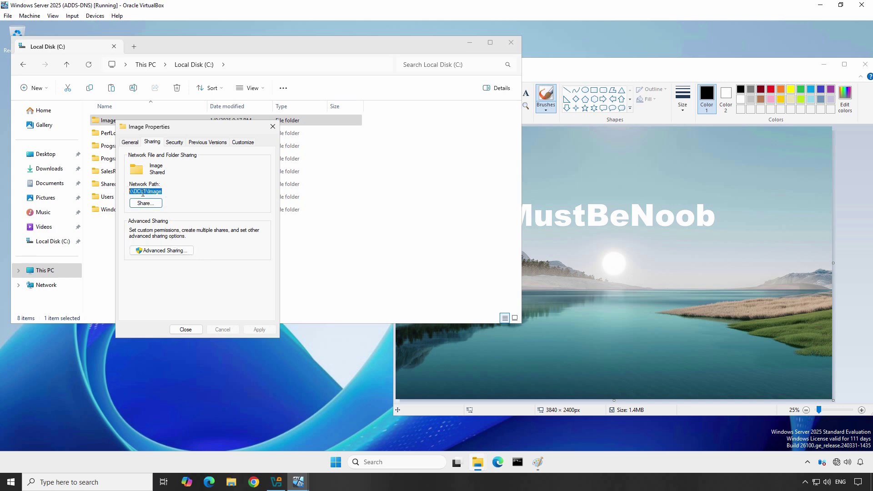
pyautogui.rightClick(143, 193)
pyautogui.click(167, 224)
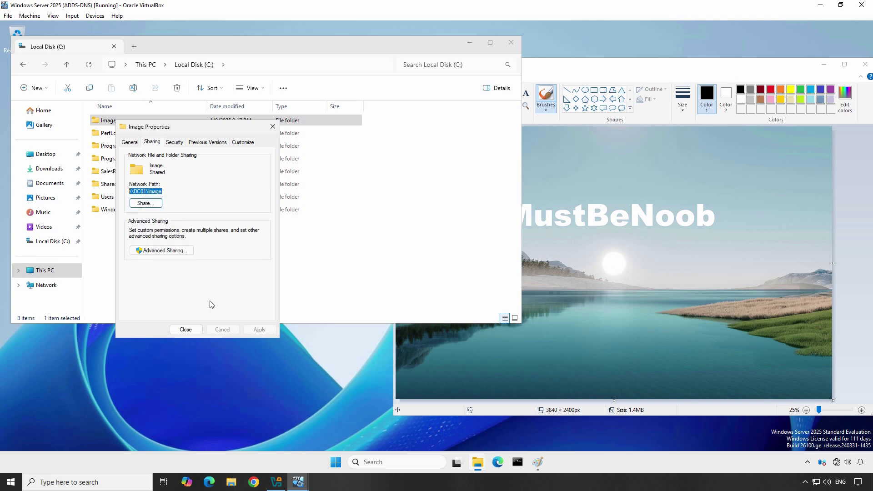
pyautogui.click(191, 330)
# On the Windows 11 client, open \\DC01\Image and view CustomImage, then close both windows.
pyautogui.moveTo(296, 485)
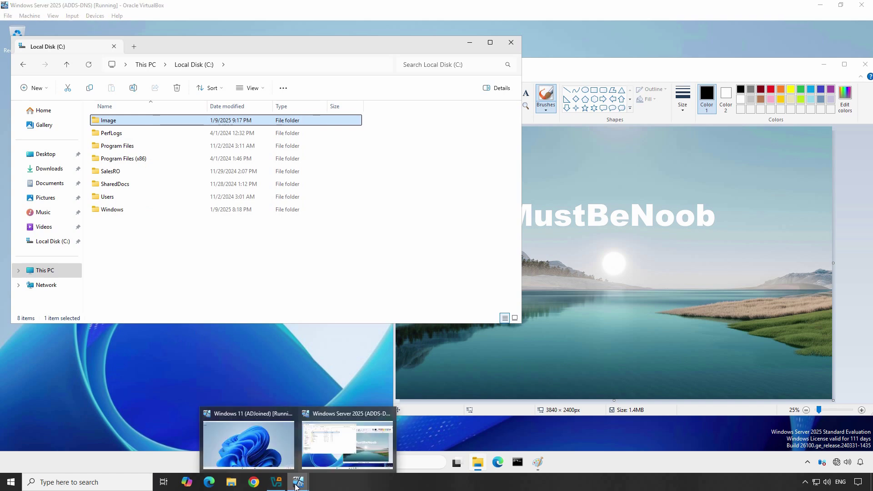
pyautogui.click(245, 447)
pyautogui.press('super+r')
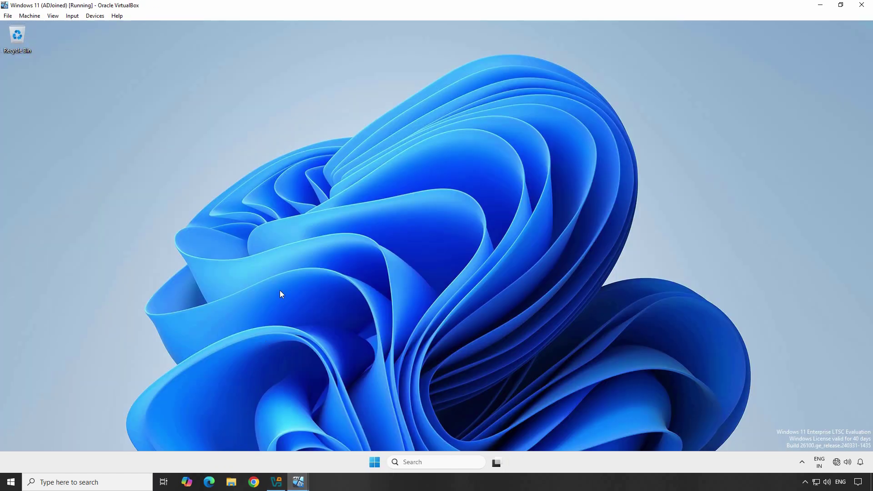
pyautogui.hotkey('ctrl', 'v')
pyautogui.press('Return')
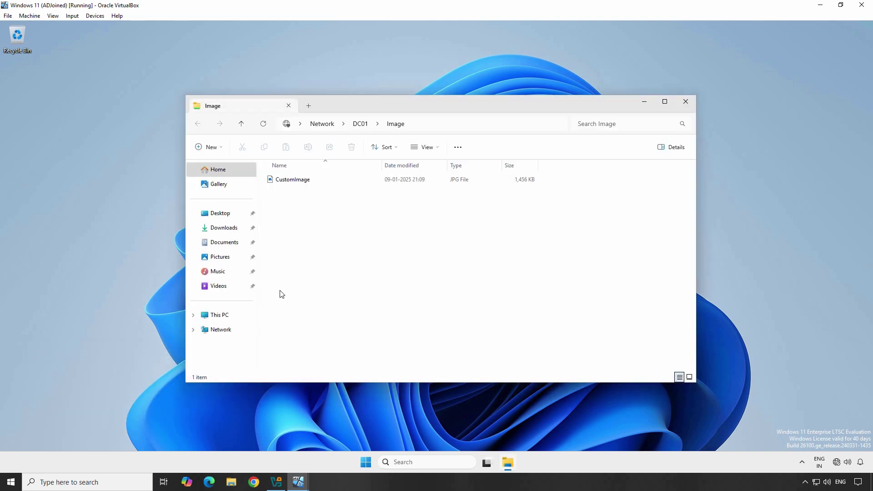
pyautogui.click(293, 181)
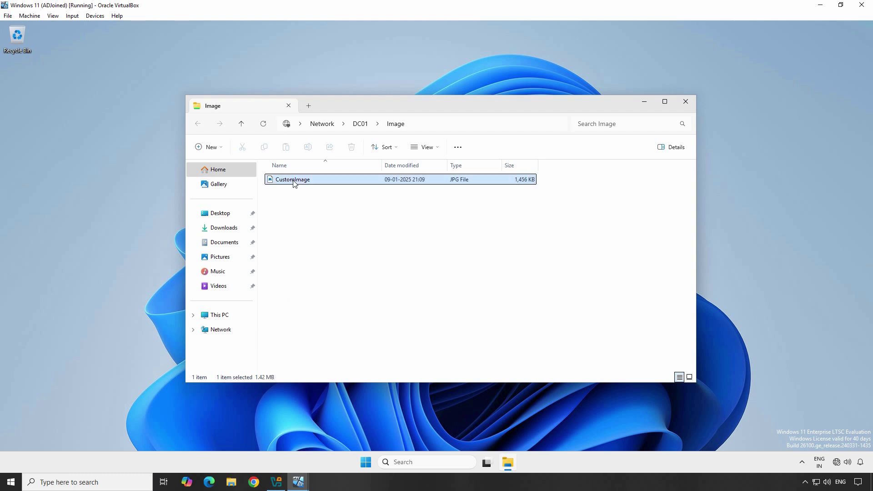
pyautogui.doubleClick(294, 182)
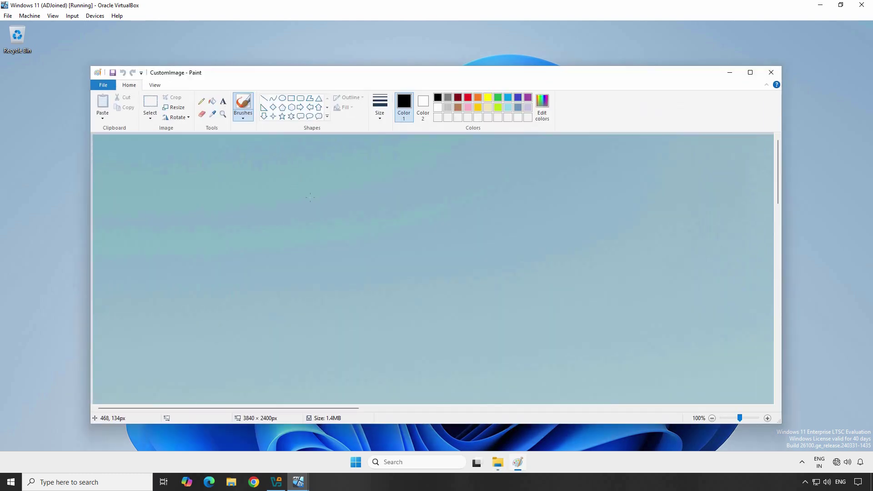
pyautogui.scroll(-2, 317, 207)
pyautogui.scroll(6, 317, 207)
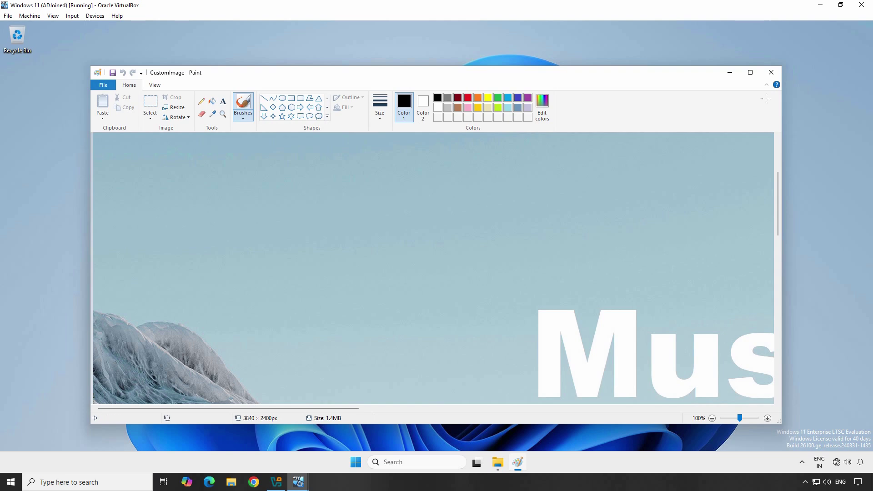
pyautogui.click(770, 74)
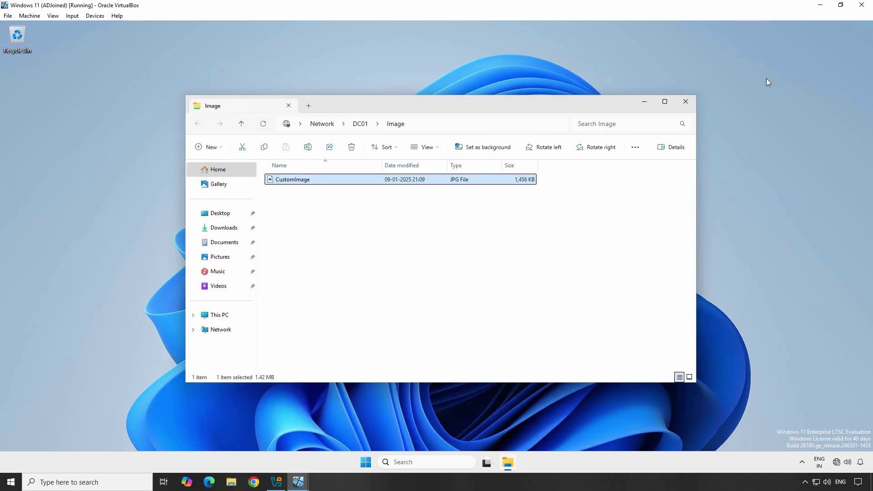
pyautogui.click(686, 102)
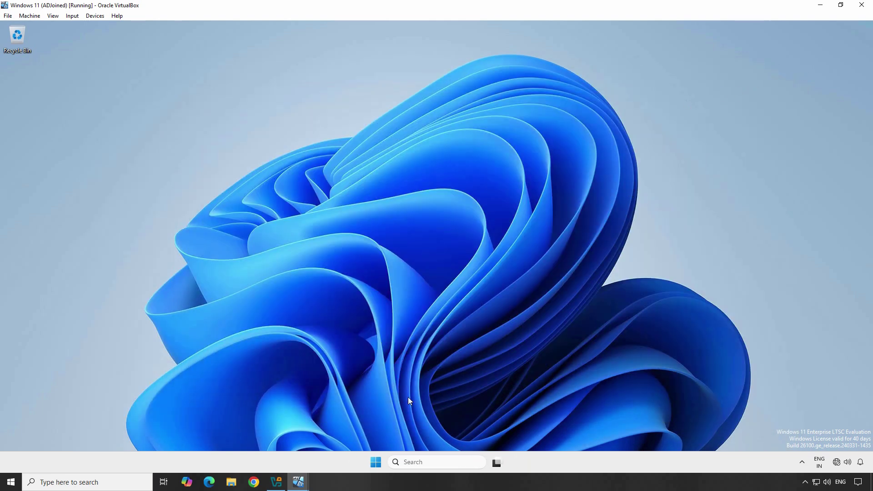
# Launch Group Policy Management (gpmc.msc) on the Windows Server.
pyautogui.moveTo(304, 477)
pyautogui.click(339, 436)
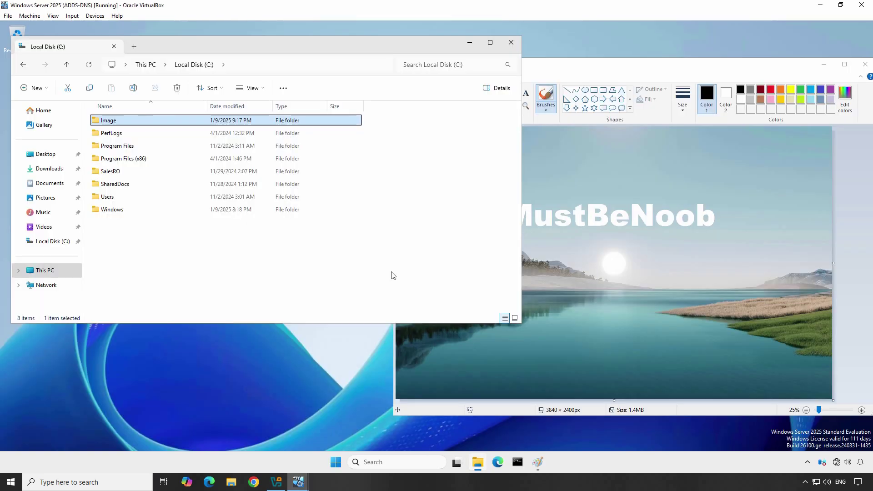
pyautogui.press('super+r')
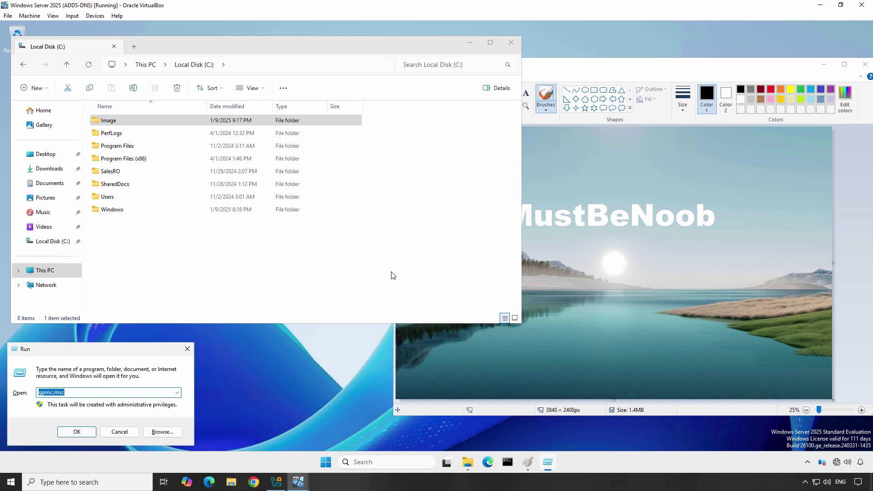
pyautogui.write('gpmc.msc')
pyautogui.press('Return')
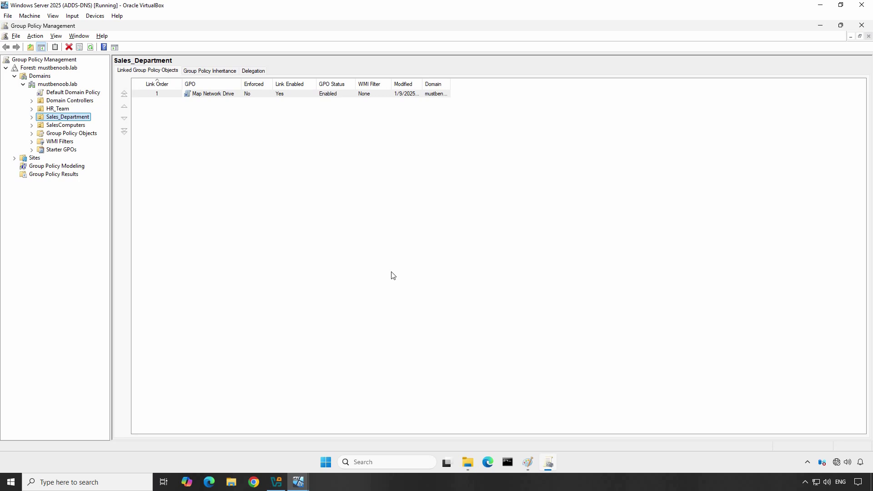
# Start a new GPO under Group Policy Objects named Deploy Desktop Background.
pyautogui.click(79, 134)
pyautogui.rightClick(78, 134)
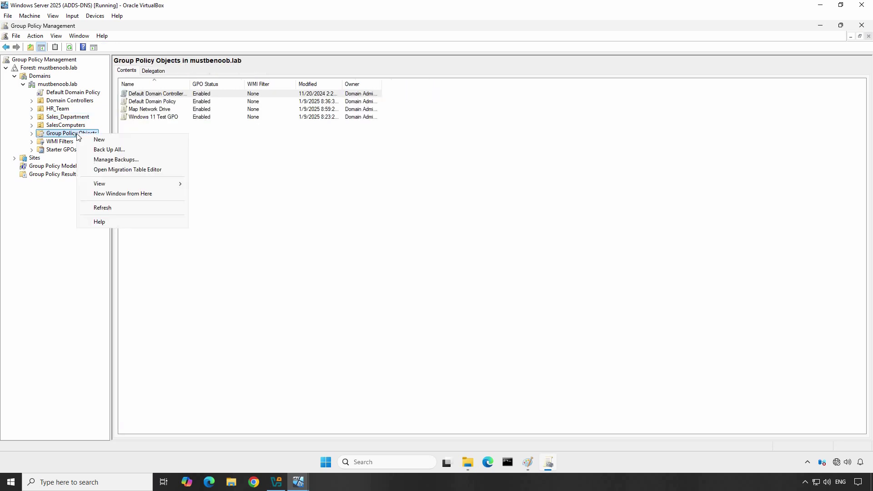
pyautogui.click(107, 140)
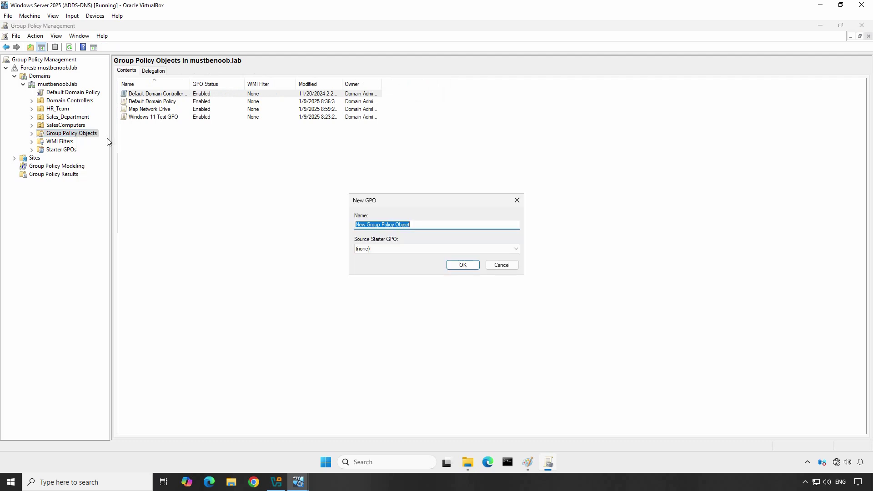
pyautogui.click(419, 224)
pyautogui.hotkey('ctrl', 'a')
pyautogui.write('Deploy Desktop Background')
# Create the Deploy Desktop Background GPO and open it in the policy editor.
pyautogui.click(457, 261)
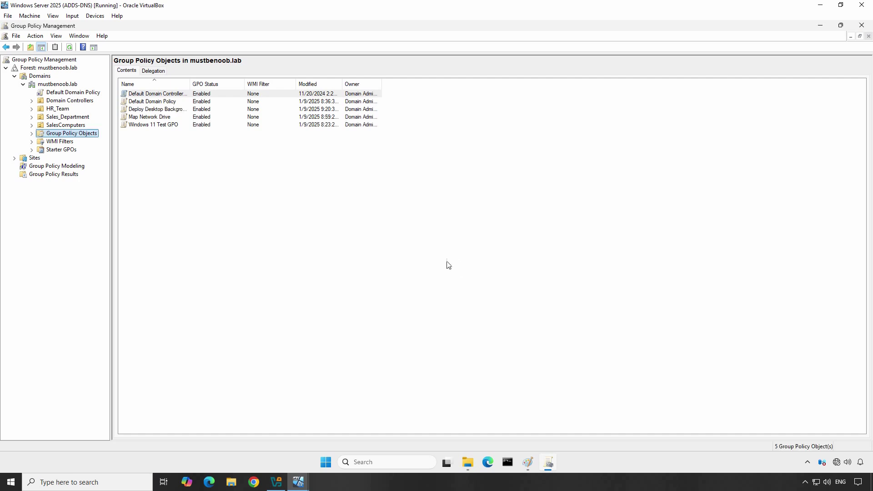
pyautogui.click(32, 134)
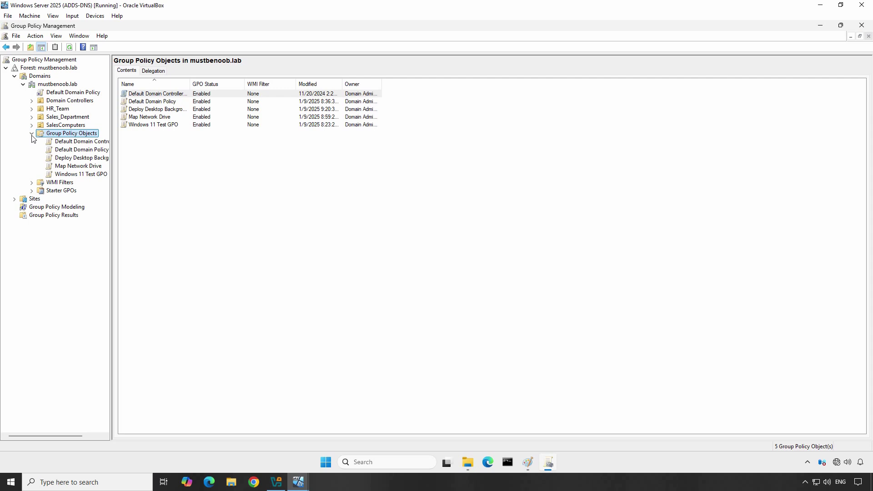
pyautogui.click(74, 159)
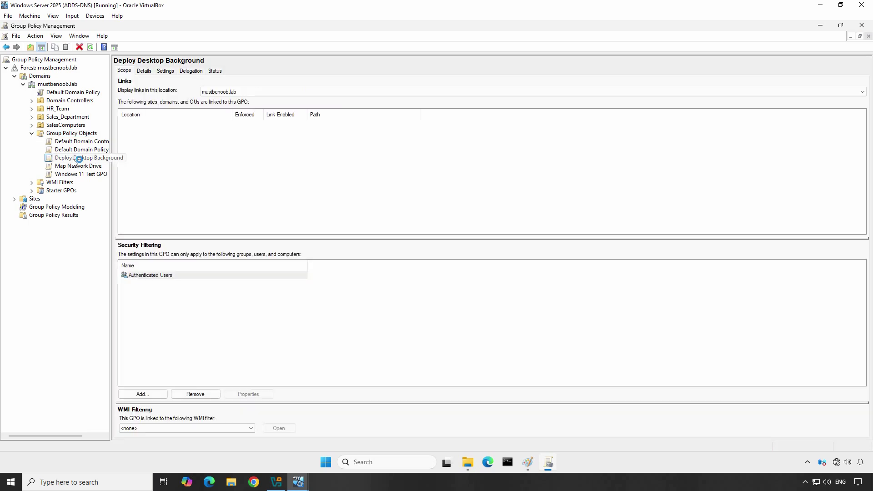
pyautogui.rightClick(74, 160)
pyautogui.click(94, 166)
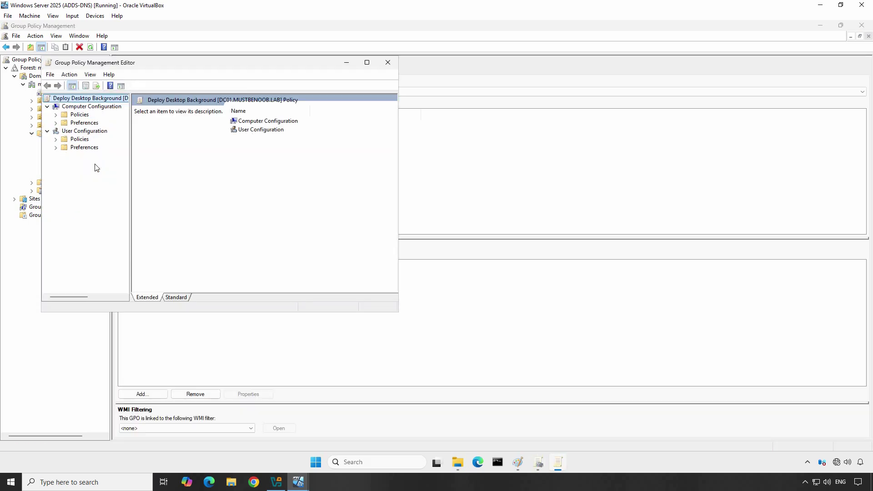
# Maximize the editor and go to User Configuration > Administrative Templates > Desktop > Desktop.
pyautogui.click(366, 62)
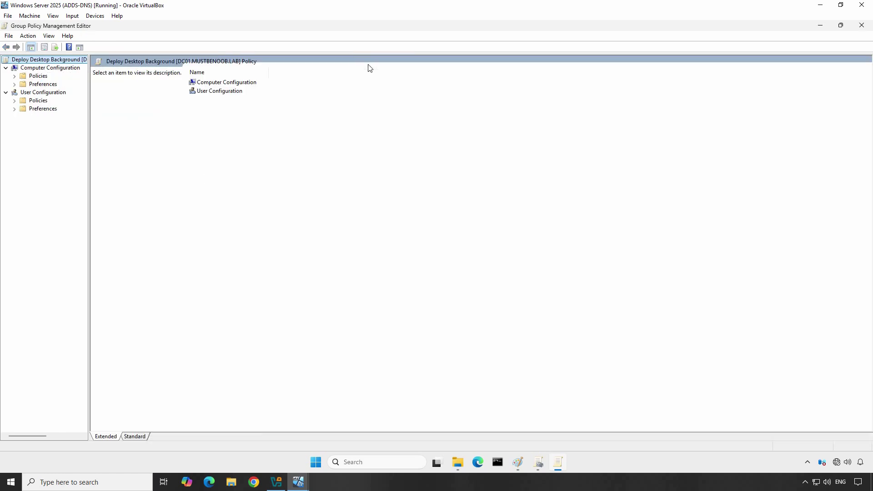
pyautogui.click(14, 100)
pyautogui.click(23, 125)
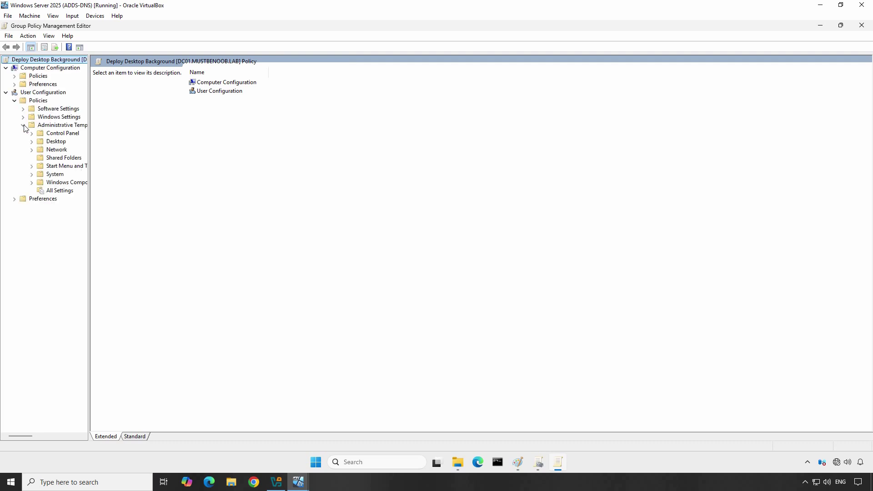
pyautogui.click(31, 141)
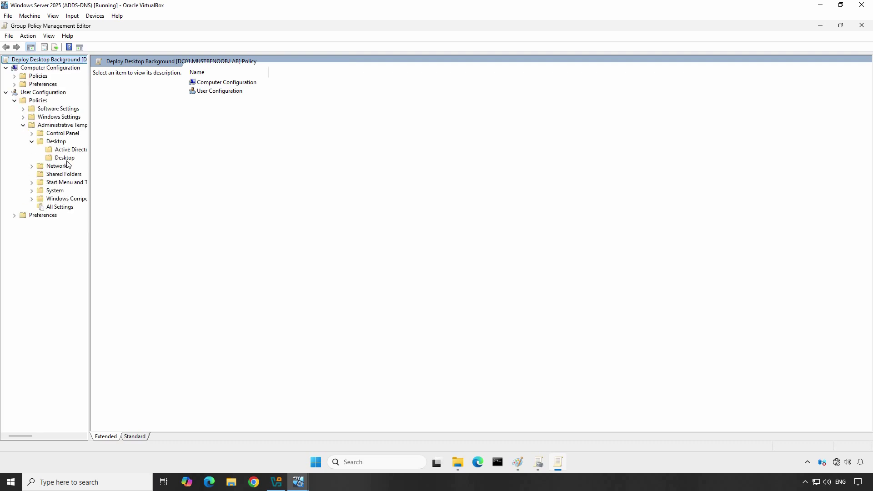
pyautogui.click(65, 158)
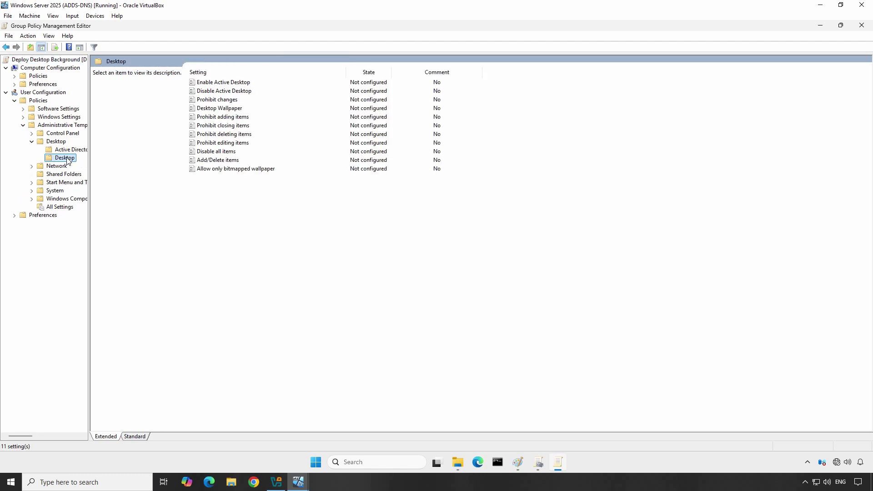
# Enable Desktop Wallpaper with the wallpaper name \\DC01\Image\CustomImage.jpg.
pyautogui.doubleClick(205, 108)
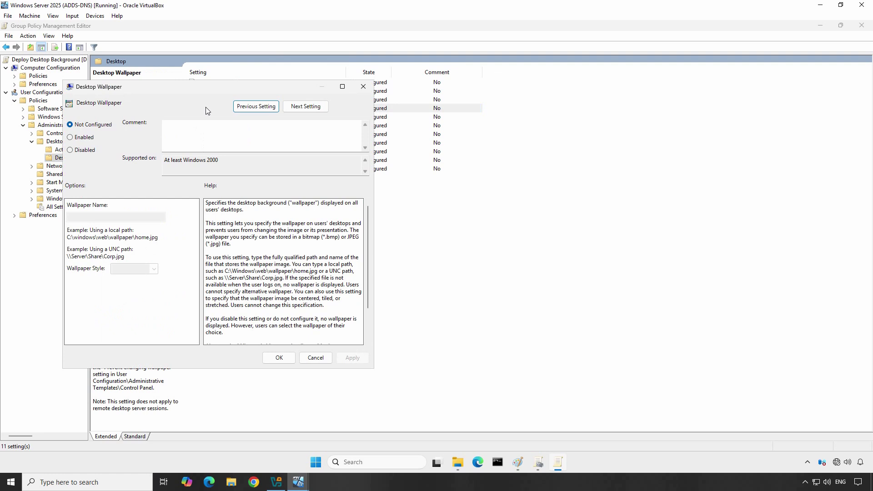
pyautogui.click(90, 141)
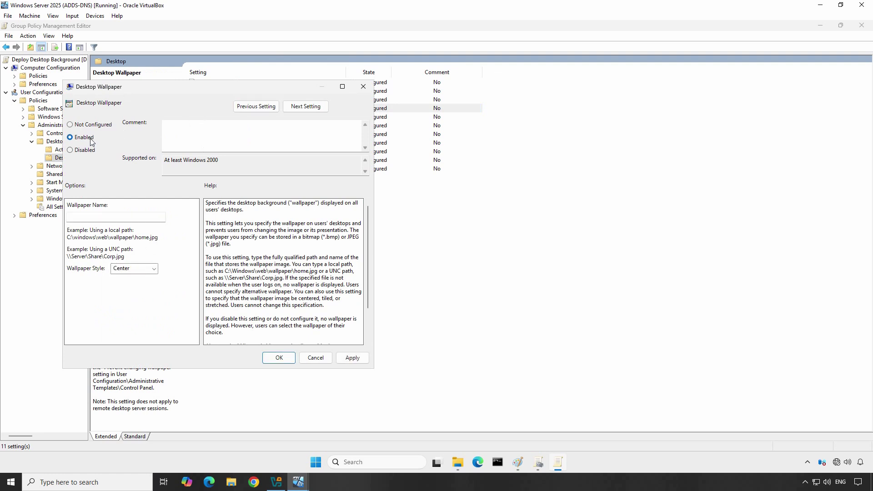
pyautogui.click(95, 217)
pyautogui.write('\\DC01\\Image')
pyautogui.click(458, 462)
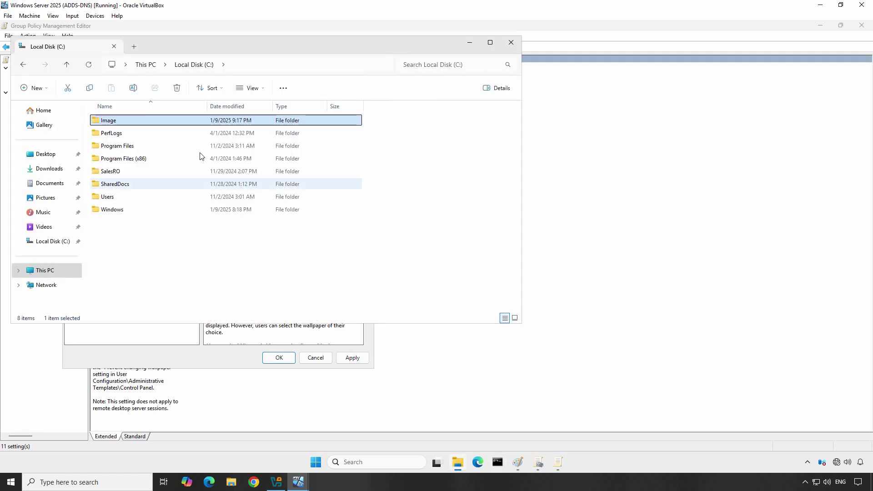
pyautogui.click(129, 121)
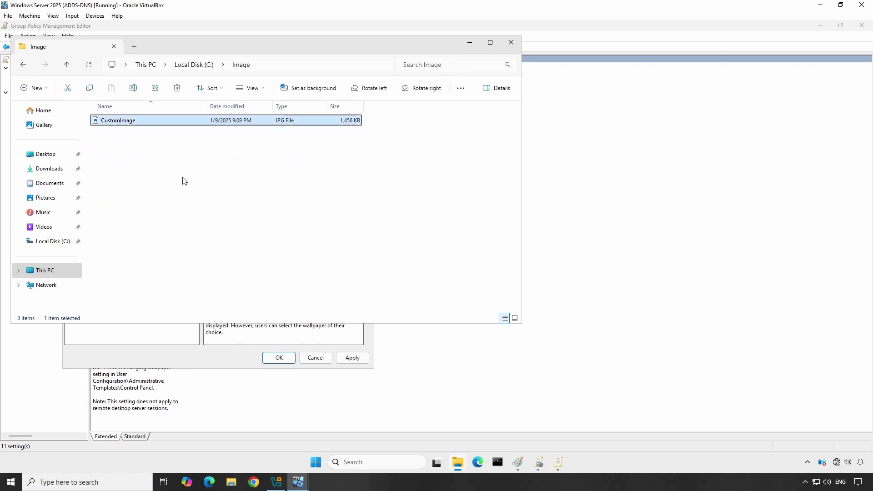
pyautogui.press('F2')
pyautogui.hotkey('ctrl', 'c')
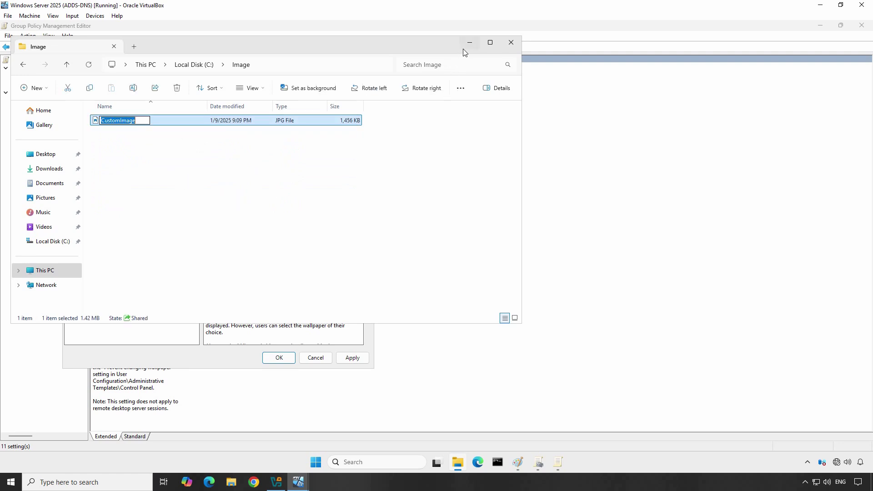
pyautogui.click(471, 42)
pyautogui.write('\\\\DC01\\Image\\')
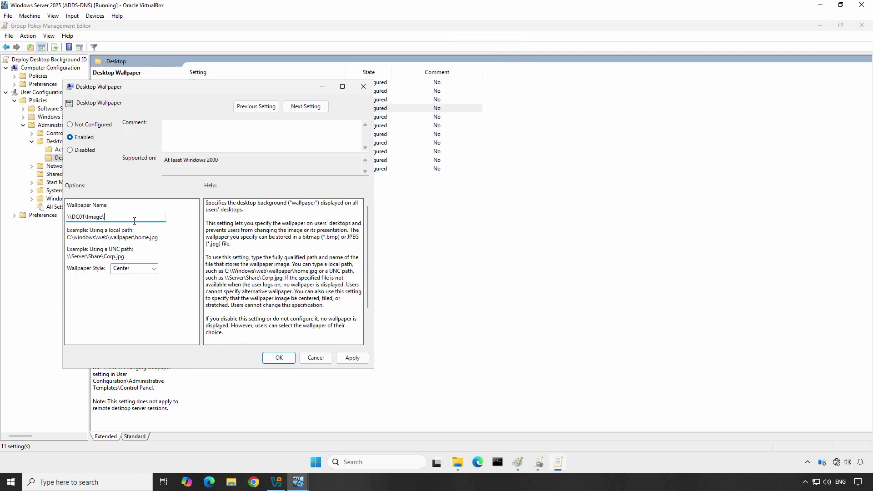
pyautogui.hotkey('ctrl', 'v')
pyautogui.write('.jpg')
# Set the wallpaper style to Fill and save the policy.
pyautogui.click(155, 269)
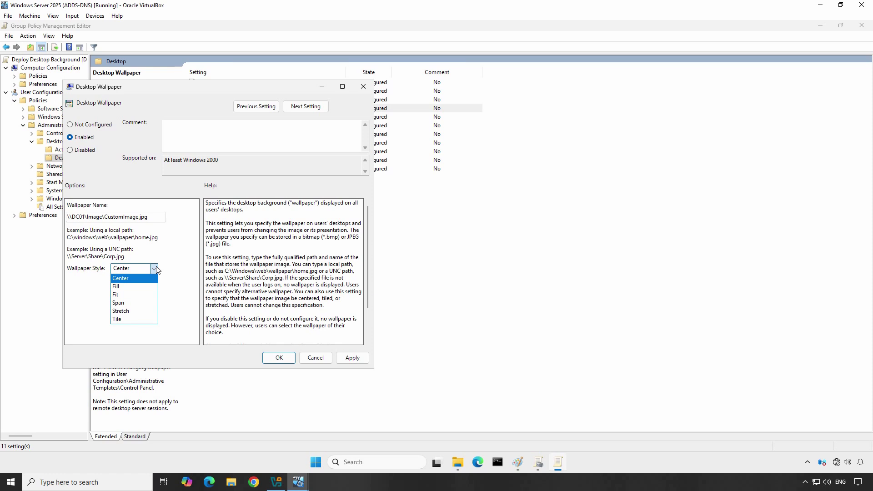
pyautogui.click(139, 287)
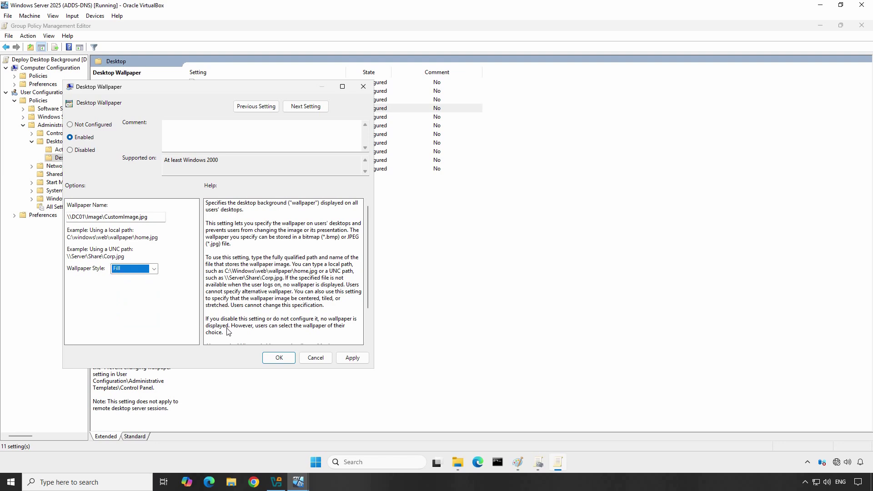
pyautogui.click(279, 358)
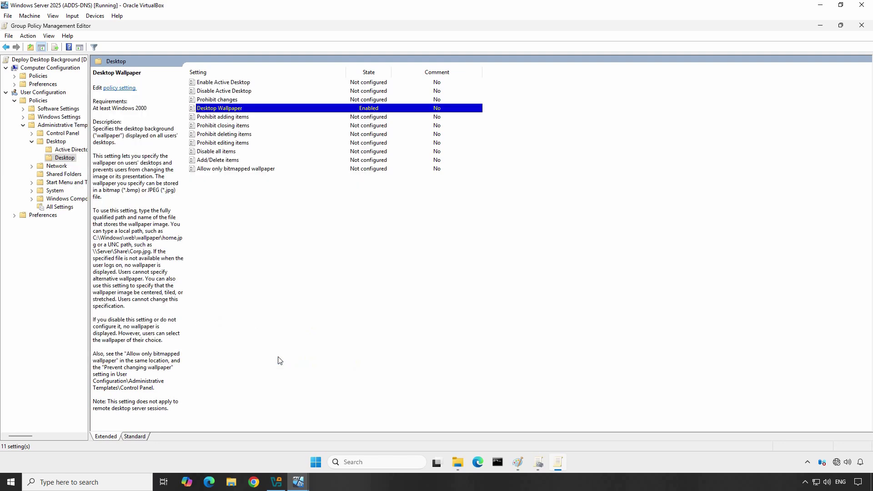
# Close the editor and link the existing Deploy Desktop Background GPO to mustbenoob.lab.
pyautogui.click(861, 25)
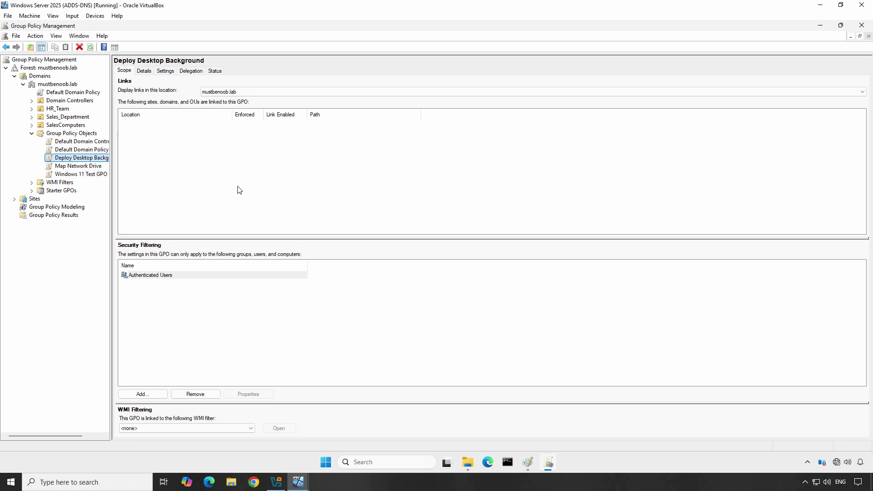
pyautogui.rightClick(57, 86)
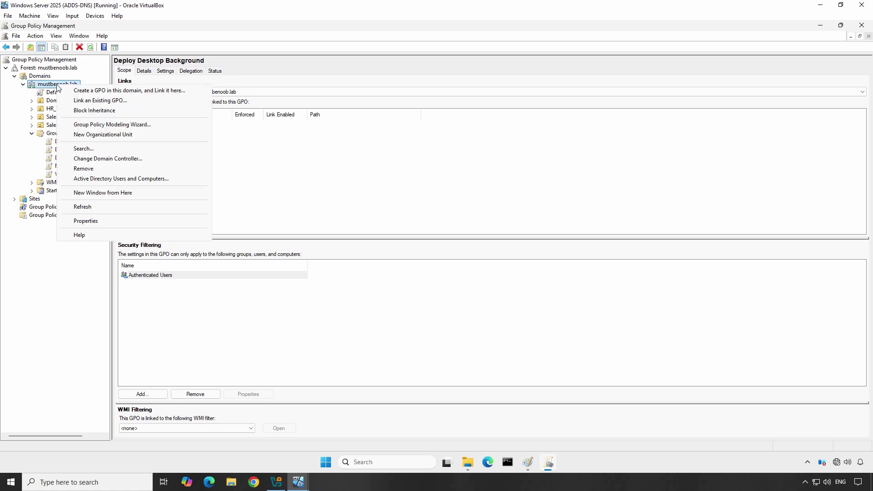
pyautogui.click(86, 102)
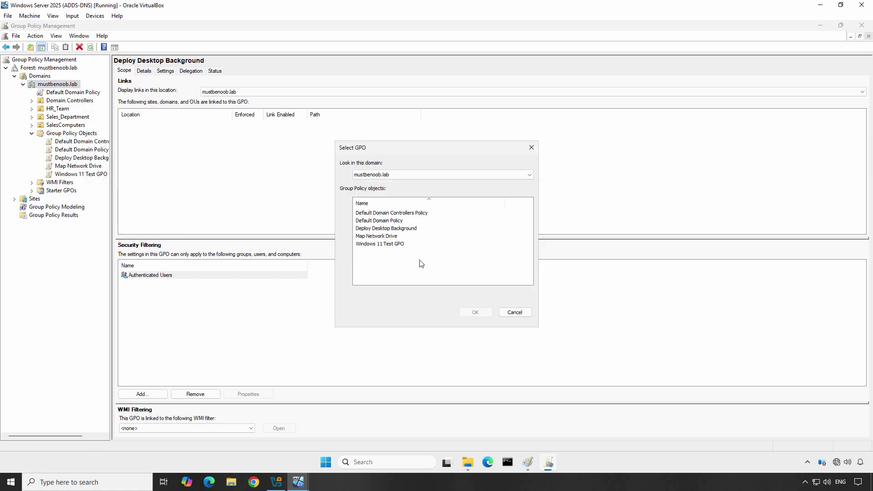
pyautogui.click(380, 228)
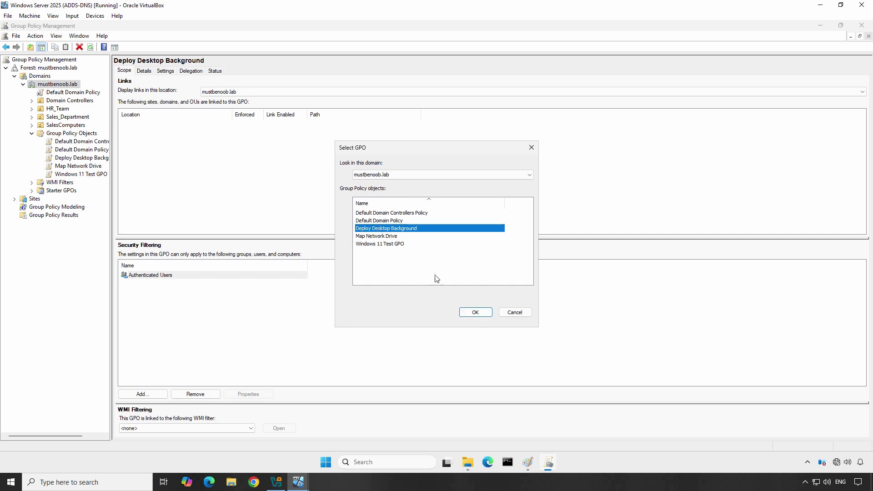
pyautogui.click(476, 313)
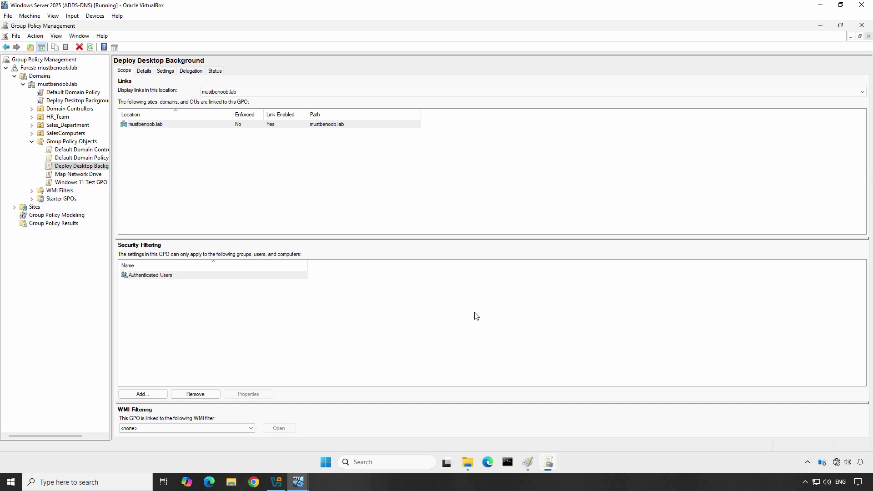
pyautogui.click(298, 482)
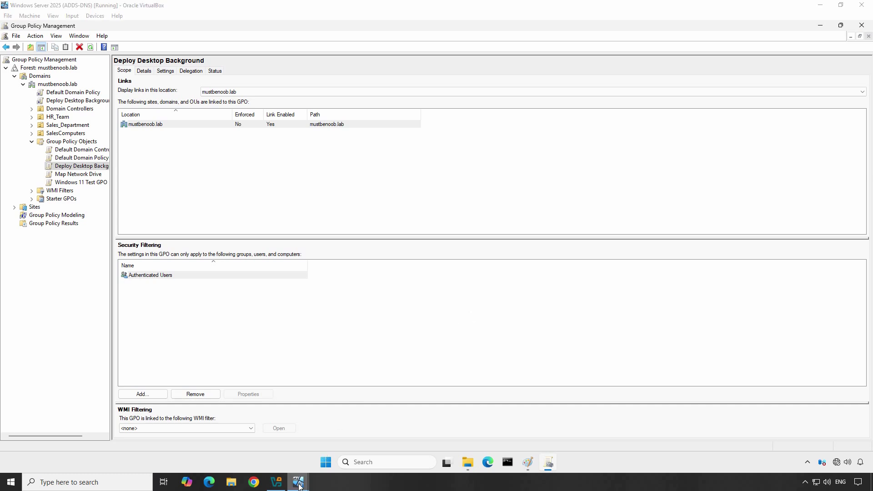
# On the Windows 11 client, run gpupdate /force then logoff in Command Prompt.
pyautogui.click(247, 455)
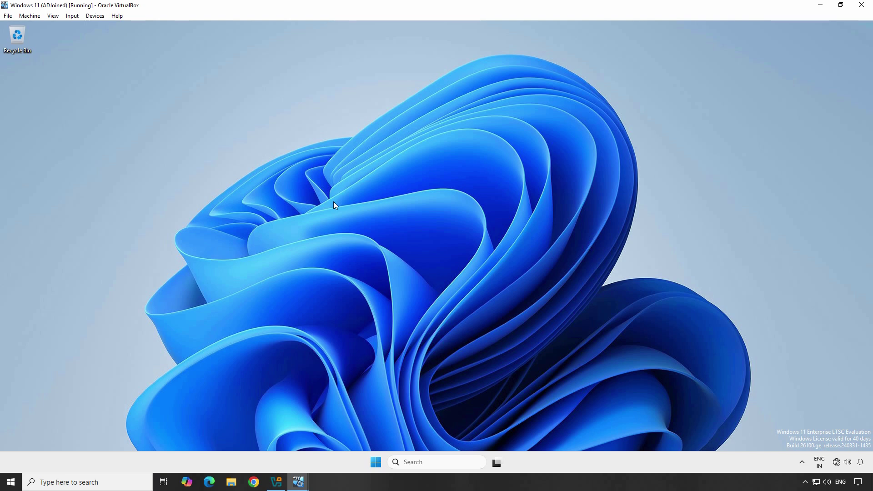
pyautogui.press('super+r')
pyautogui.write('cmd')
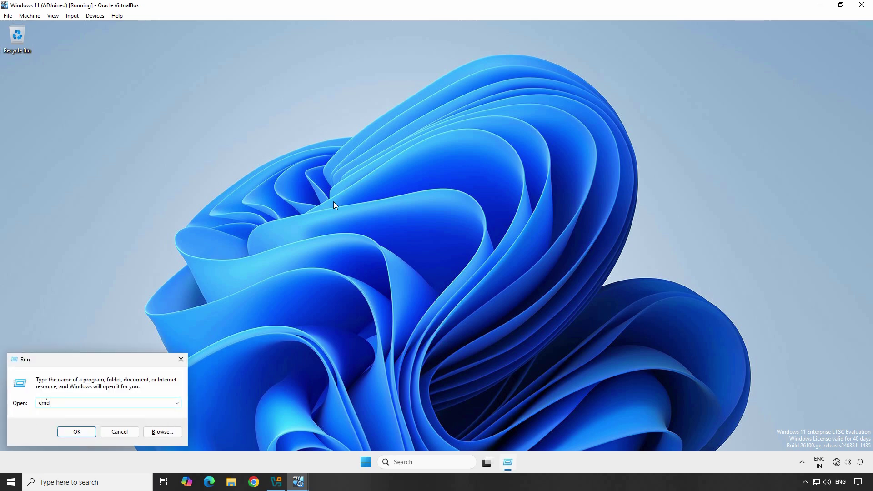
pyautogui.press('Return')
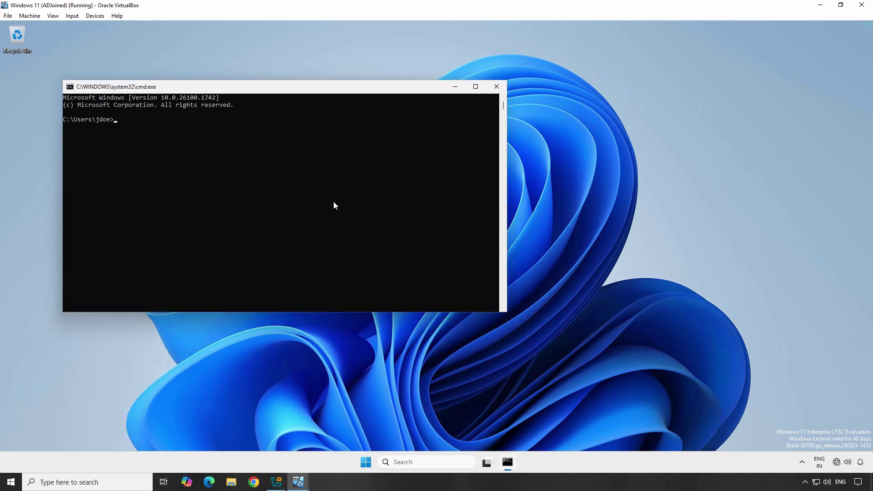
pyautogui.write('gpupdate /force')
pyautogui.press('Return')
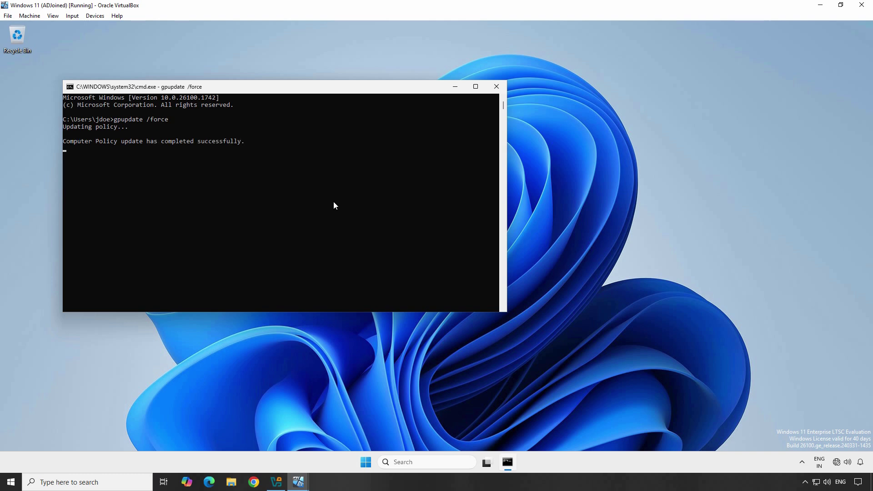
pyautogui.write('logo')
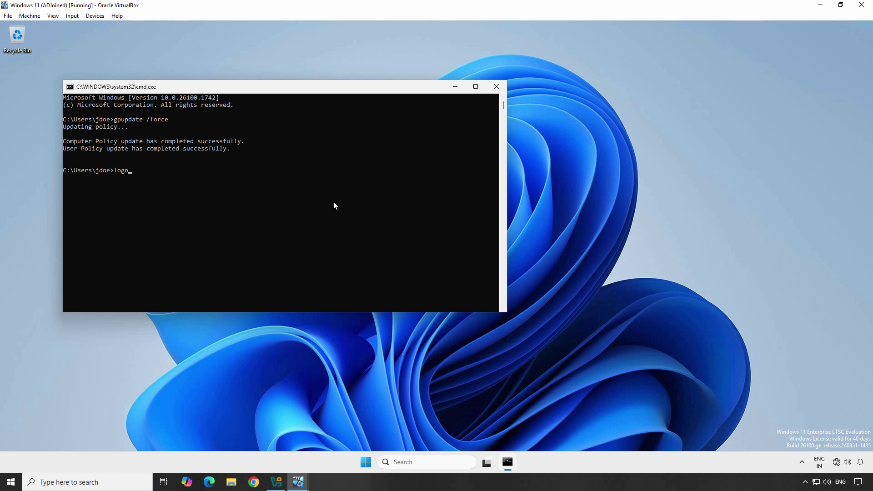
pyautogui.write('ff')
pyautogui.press('Return')
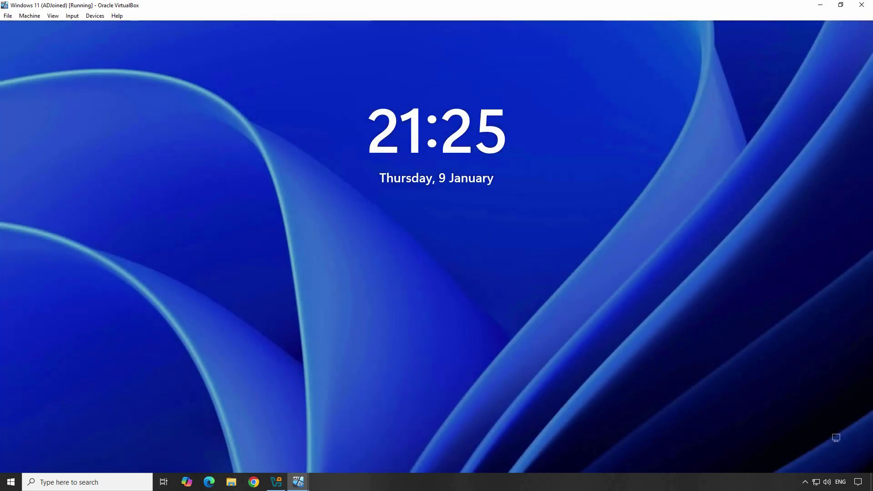
# Sign the client user back in by entering the account password.
pyautogui.press('space')
pyautogui.write('1234')
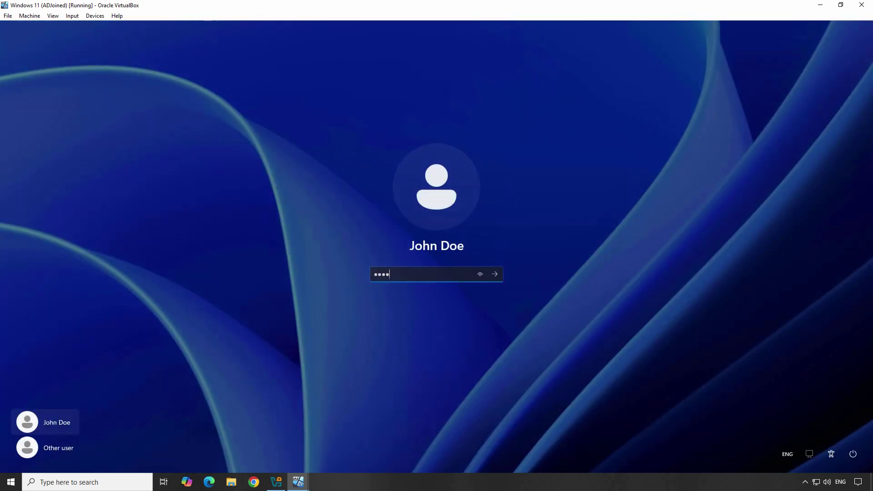
pyautogui.write('5678')
pyautogui.press('Return')
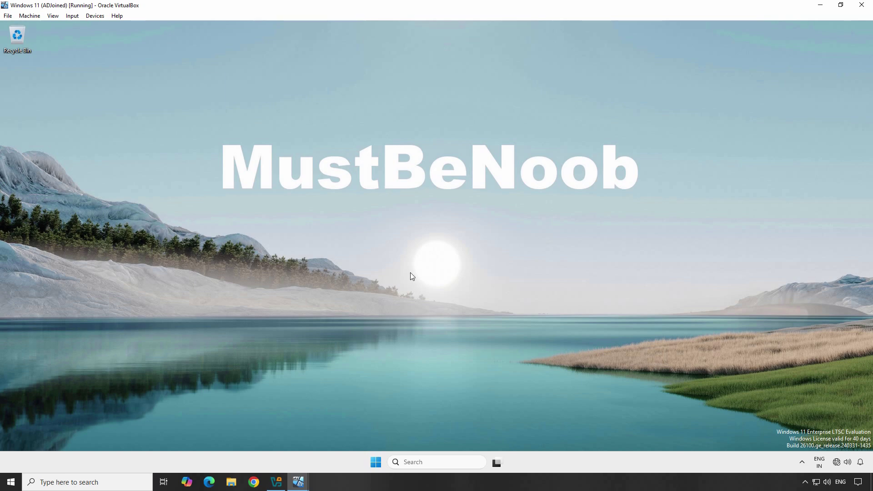
# On the Windows Server, close the Group Policy Management console and the CustomImage picture window.
pyautogui.moveTo(298, 481)
pyautogui.click(342, 448)
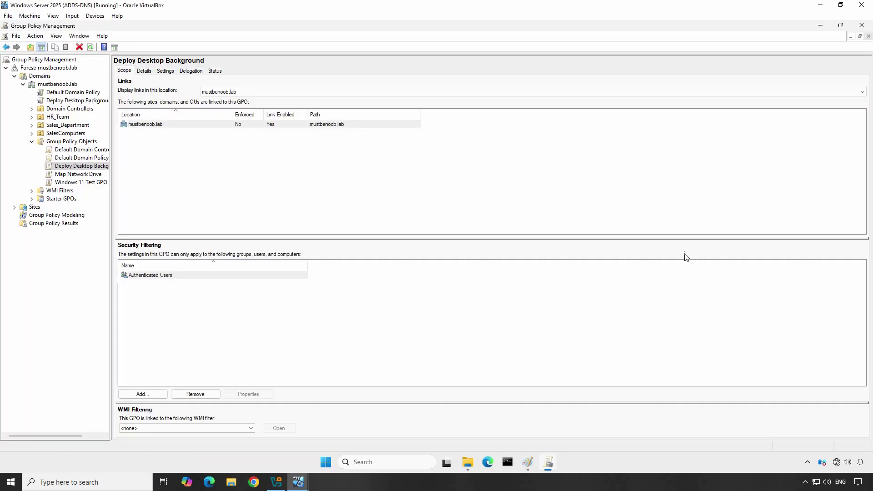
pyautogui.click(861, 25)
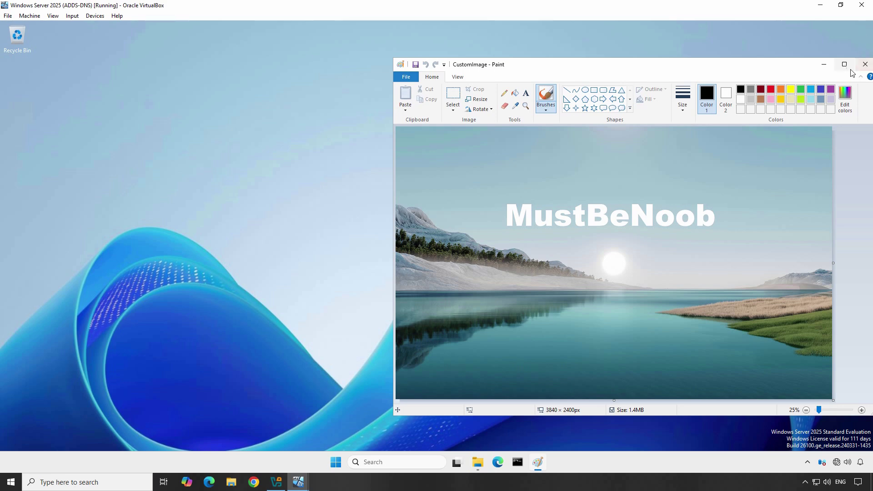
pyautogui.click(866, 65)
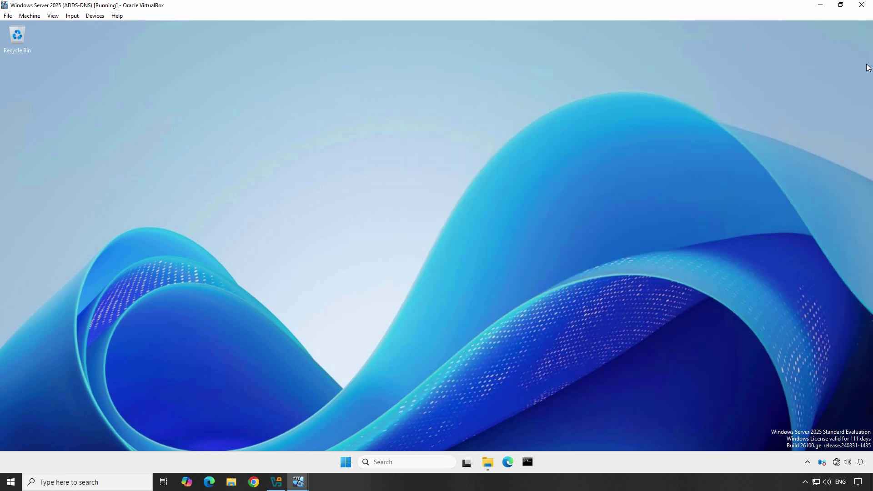
# In an administrator Command Prompt, run gpupdate /force, then logoff to sign out.
pyautogui.click(528, 462)
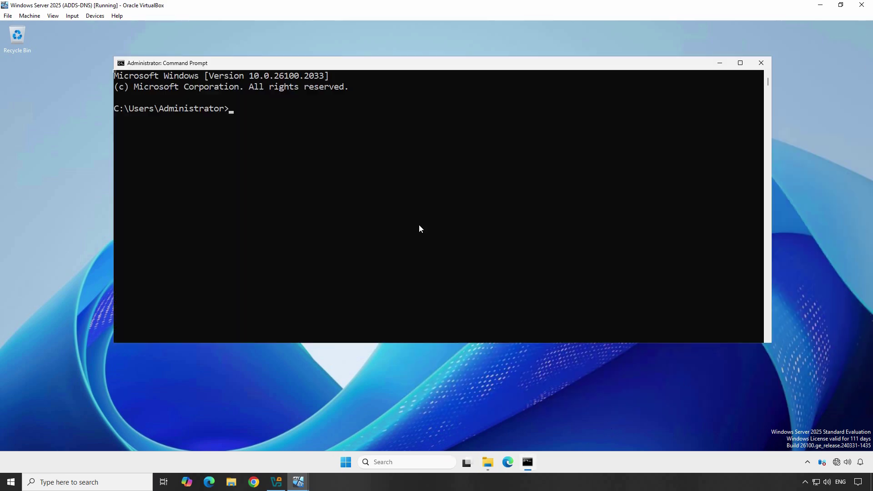
pyautogui.write('gpupdate /force')
pyautogui.press('Return')
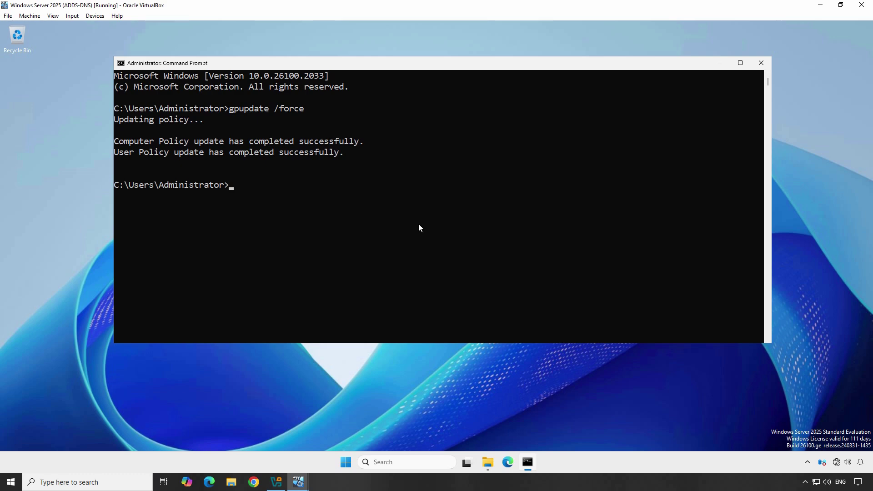
pyautogui.write('logoff')
pyautogui.press('Return')
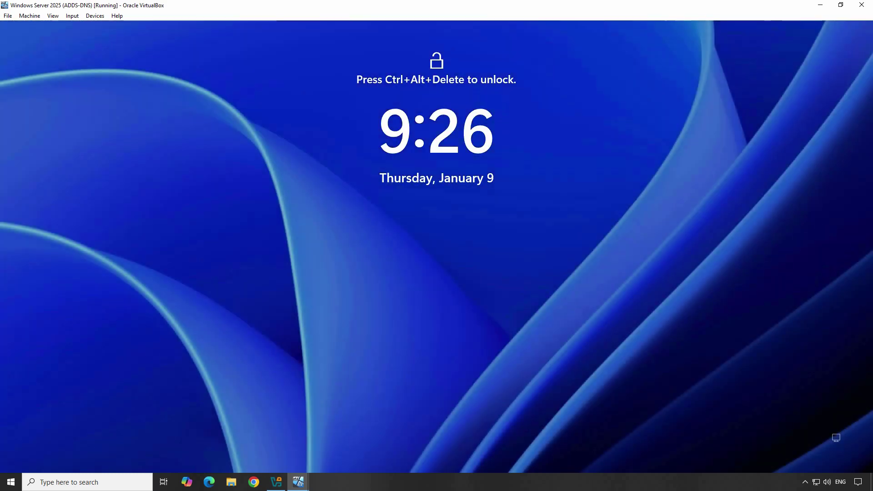
# Sign back into the server as Administrator with the account password.
pyautogui.hotkey('ctrl', 'alt', 'Delete')
pyautogui.write('•••••')
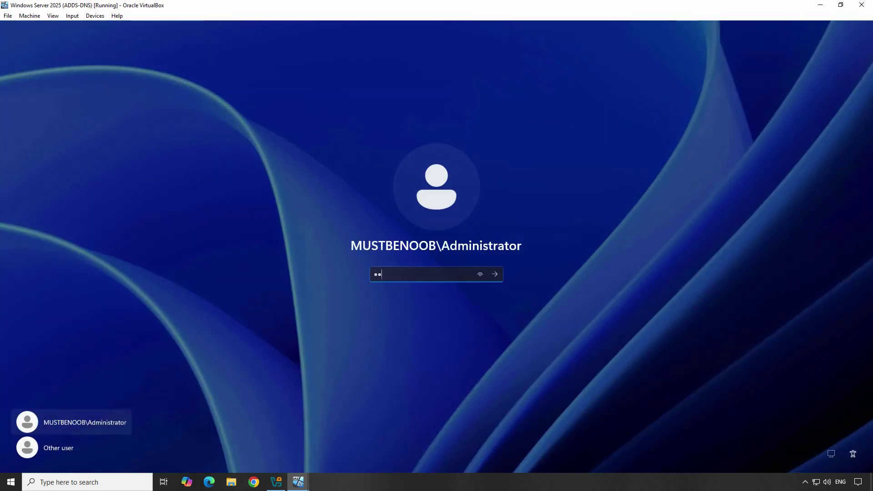
pyautogui.write('•••••')
pyautogui.press('Return')
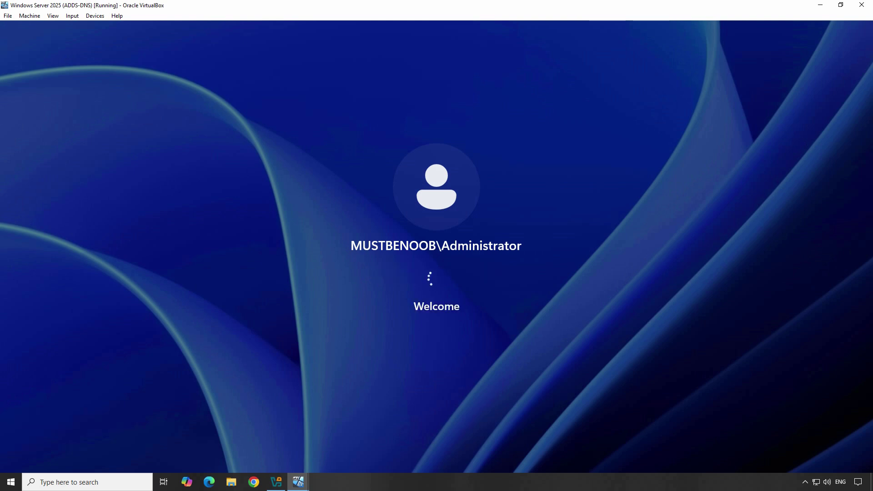